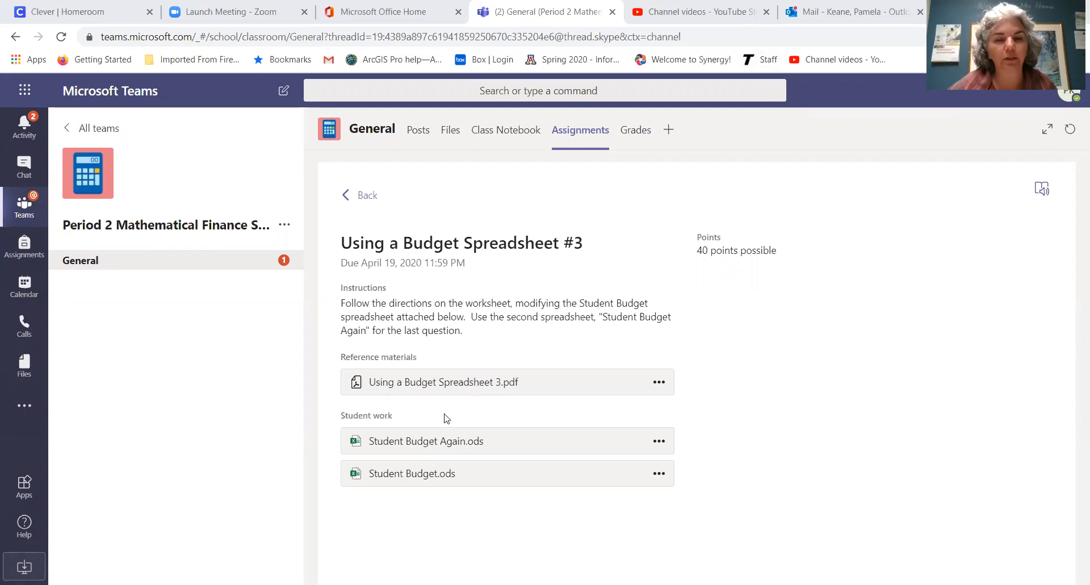
# - Read the Using a Budget Spreadsheet 3 PDF worksheet, close it, and open the Student Budget.ods workbook for editing
pyautogui.click(433, 389)
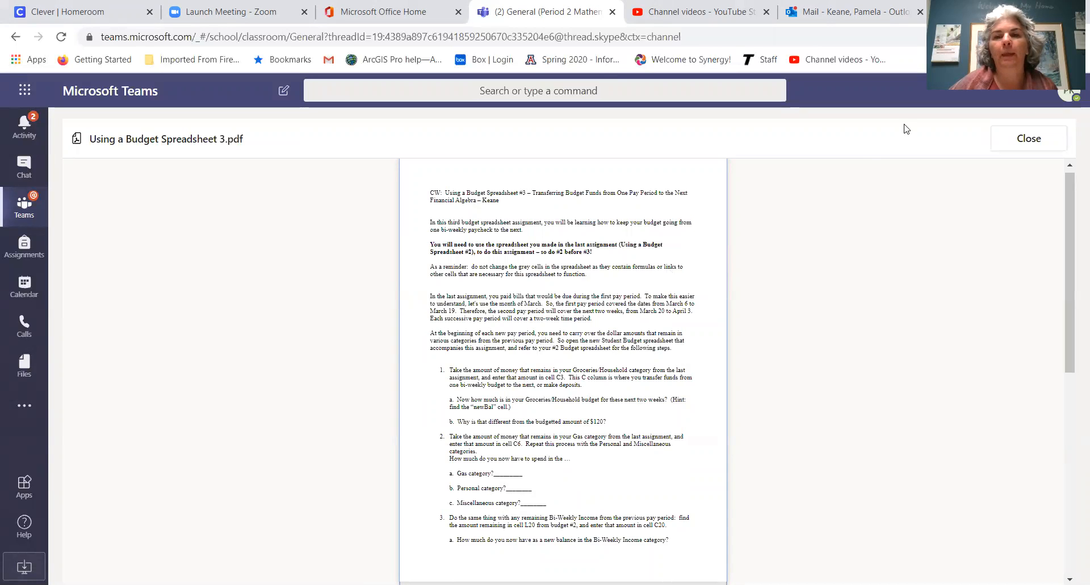
pyautogui.click(1031, 138)
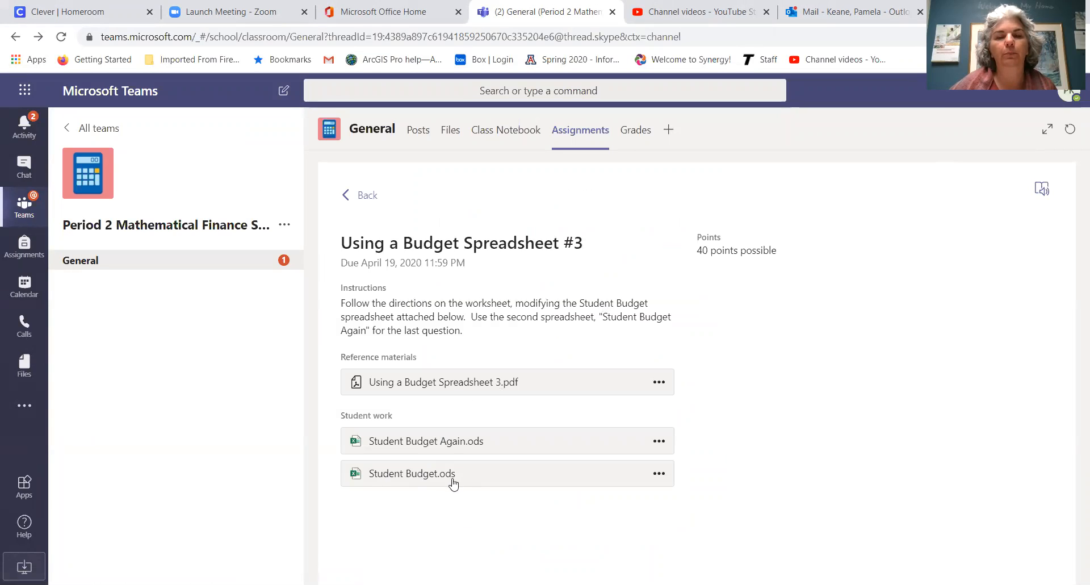
pyautogui.click(416, 480)
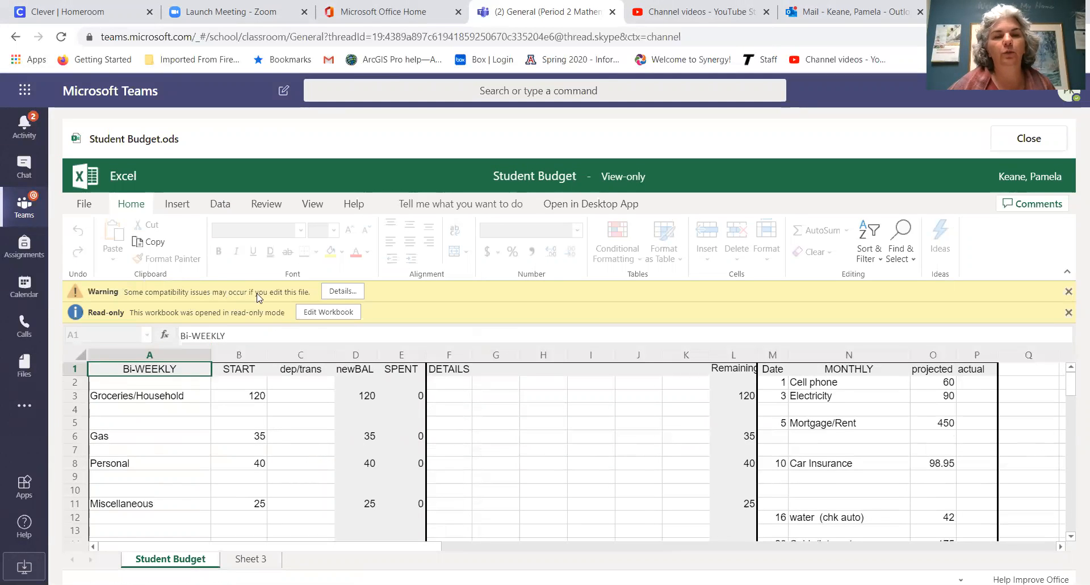
pyautogui.click(328, 312)
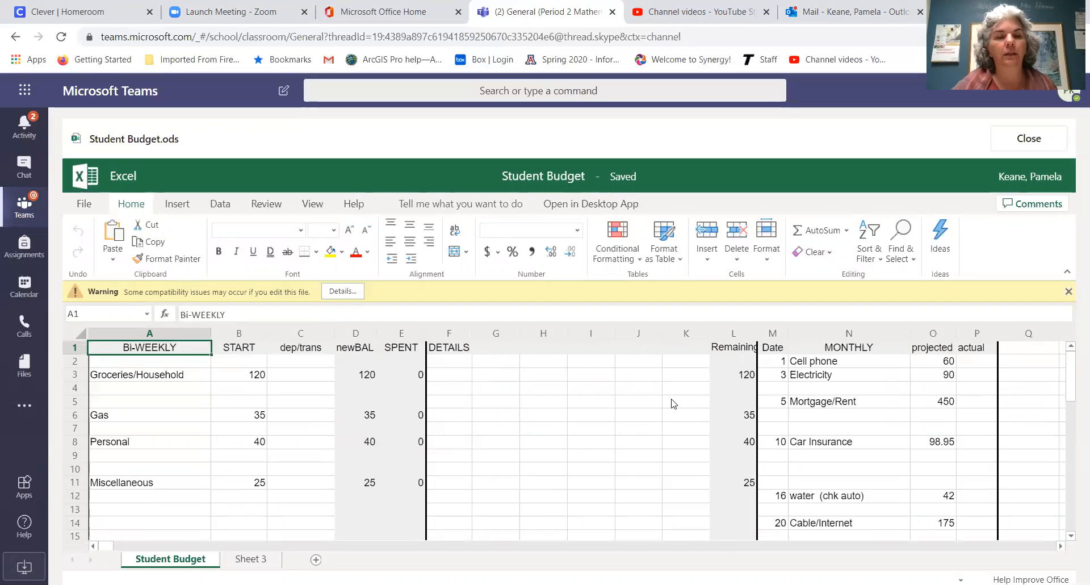
# - Enter dep/trans carryover amounts of 10.10 for Groceries/Household in C3 and 2.99 for Gas in C6
pyautogui.click(307, 380)
pyautogui.write('1')
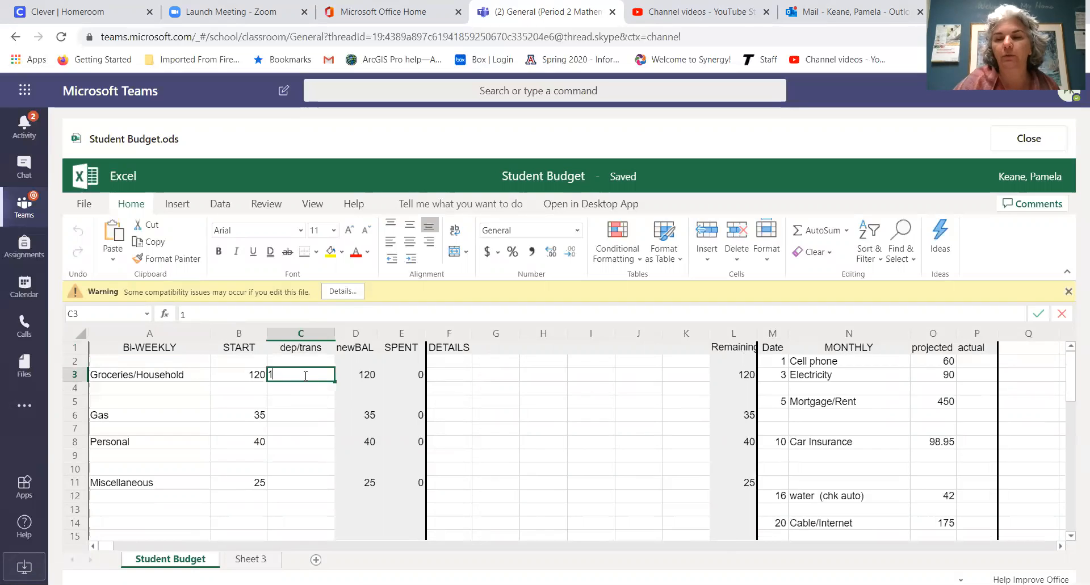
pyautogui.write('0.10')
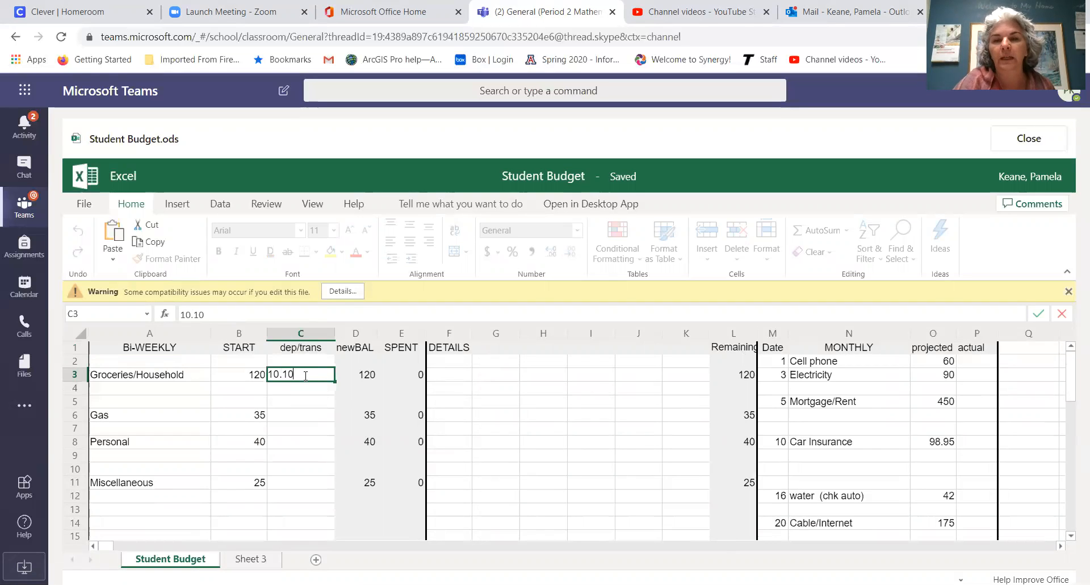
pyautogui.press('Return')
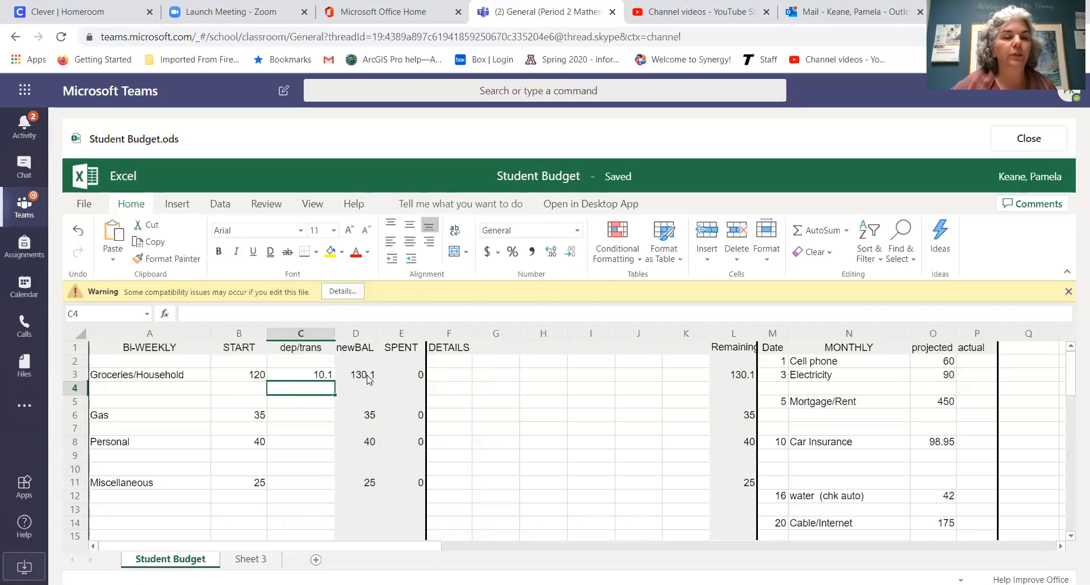
pyautogui.click(318, 418)
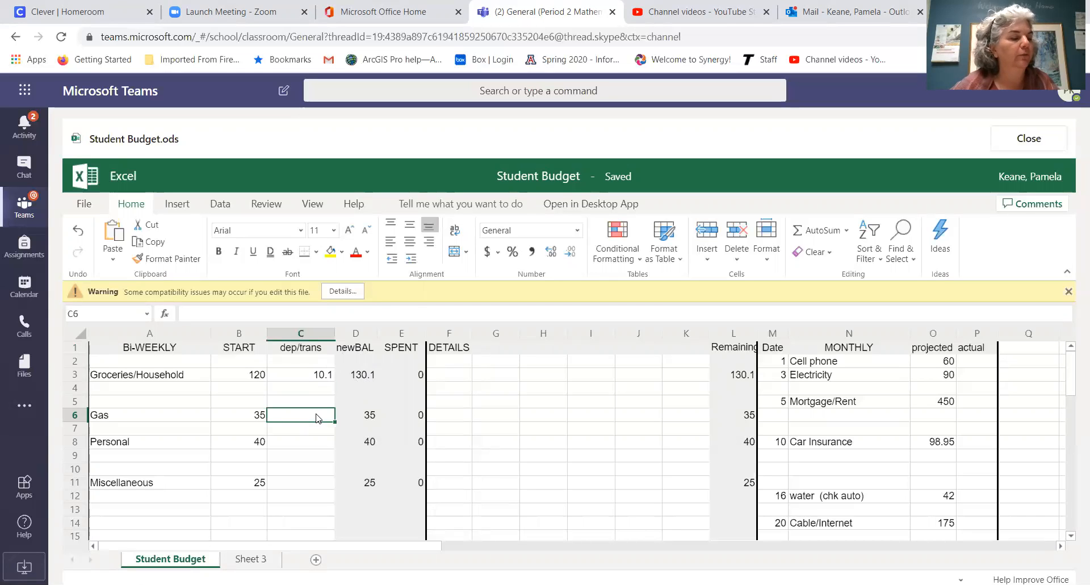
pyautogui.write('7.99')
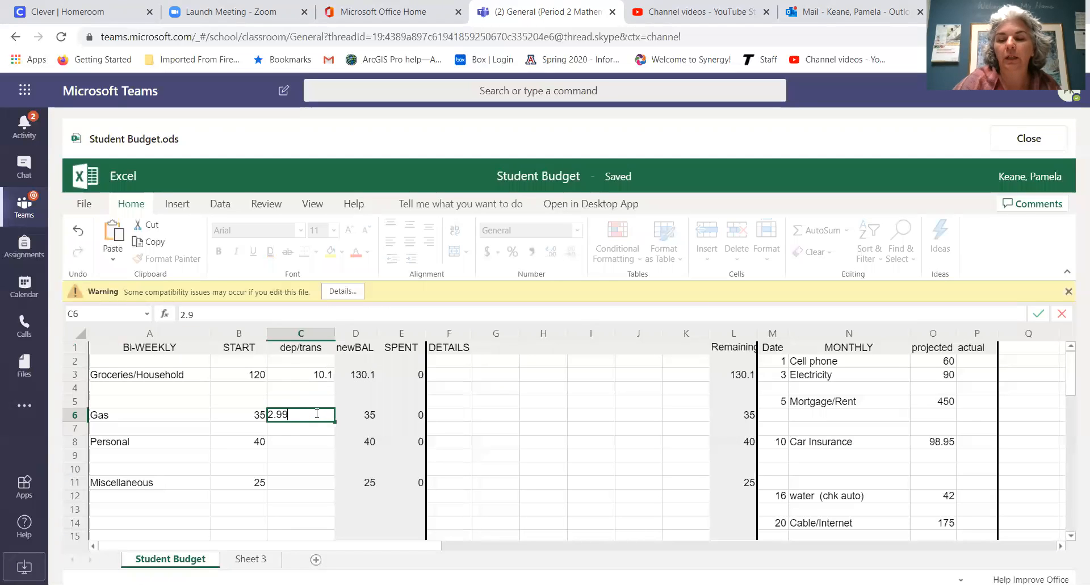
pyautogui.press('Return')
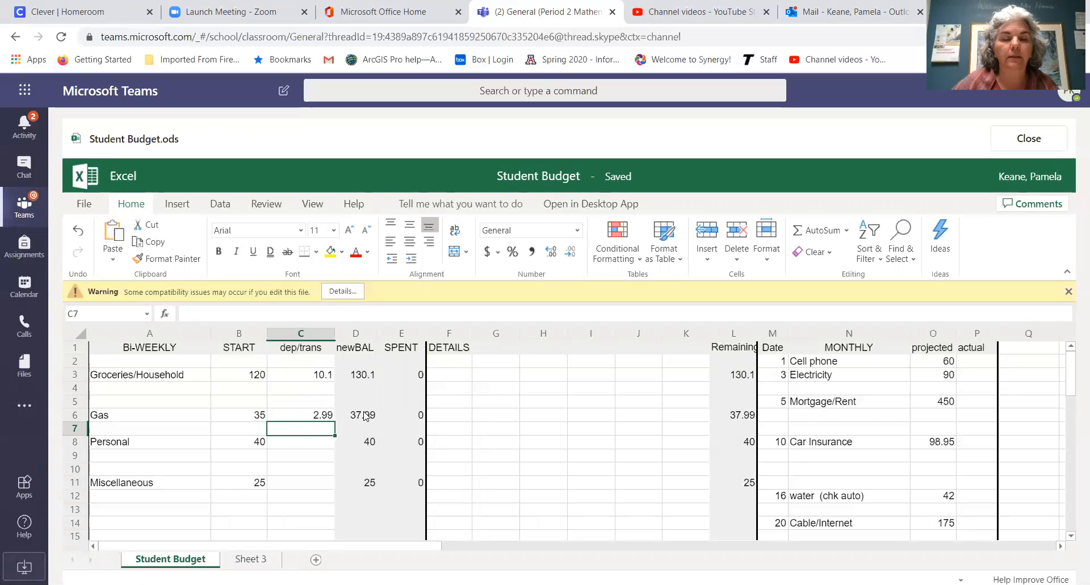
# - Enter dep/trans carryover amounts of 0.45 for Personal in C8 and 1.28 for Miscellaneous in C11
pyautogui.click(318, 446)
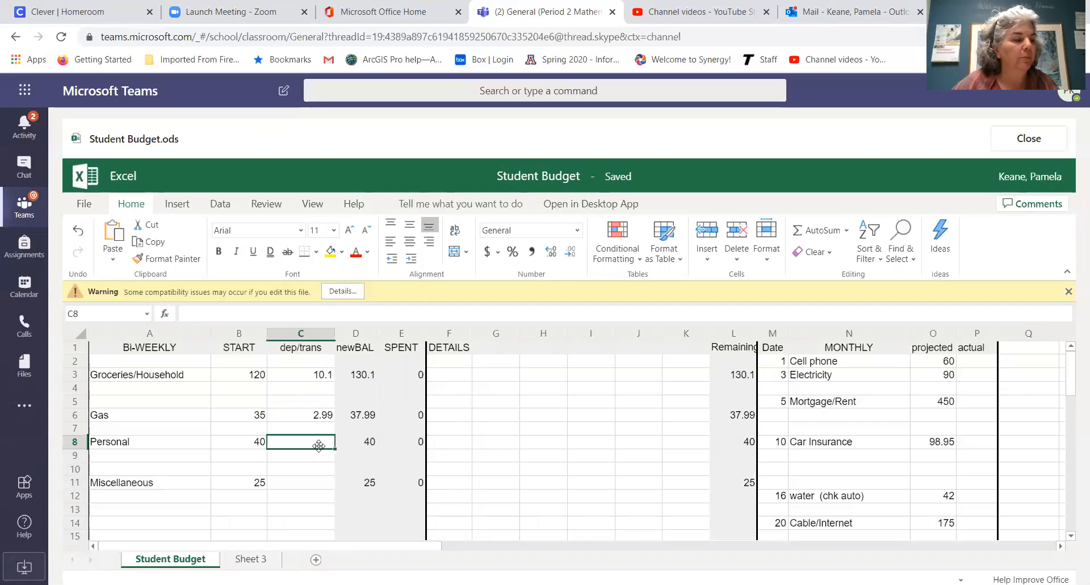
pyautogui.write('0.45')
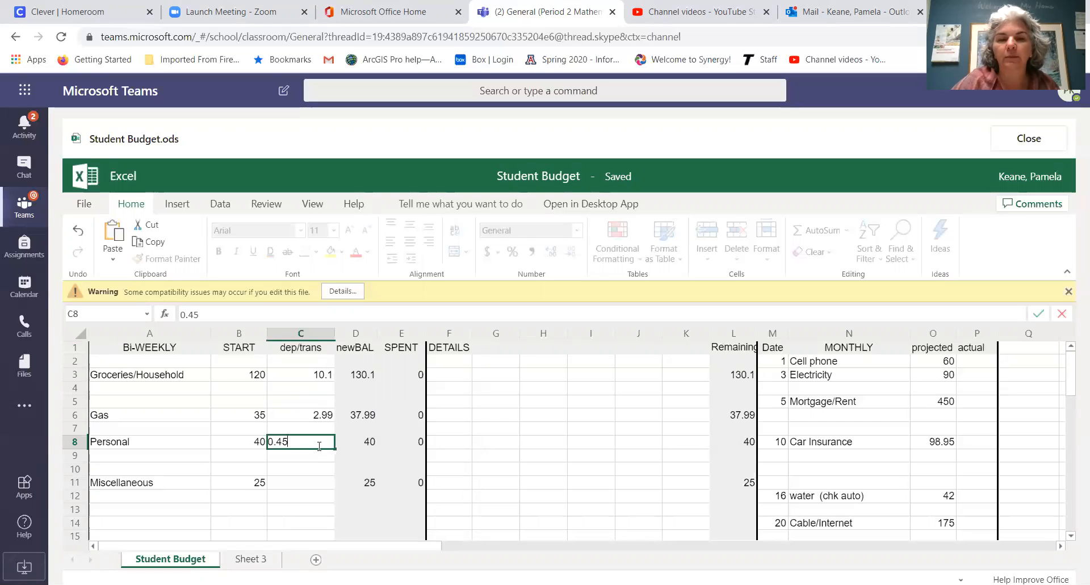
pyautogui.press('Tab')
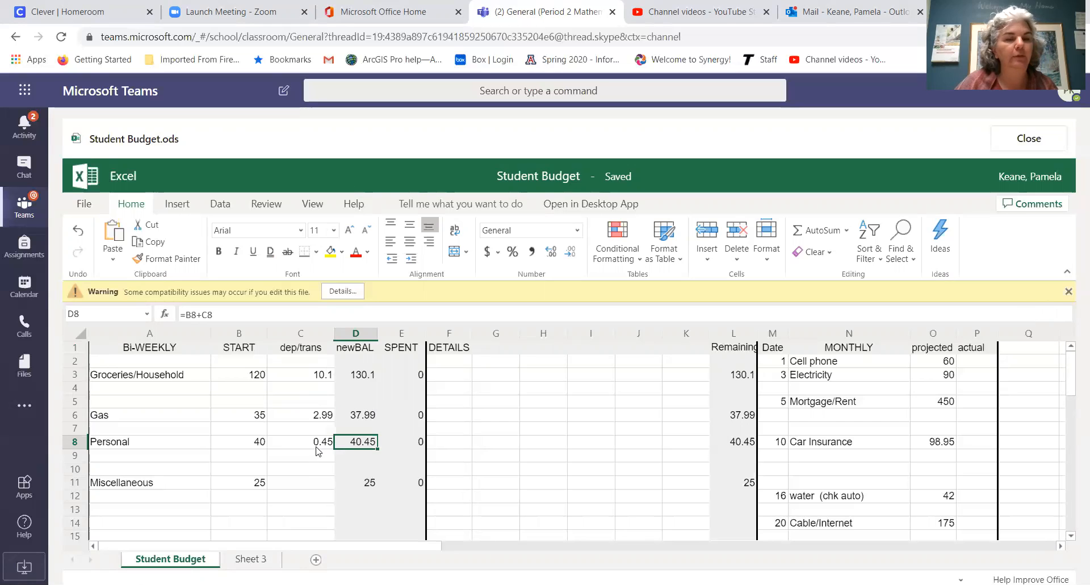
pyautogui.click(302, 486)
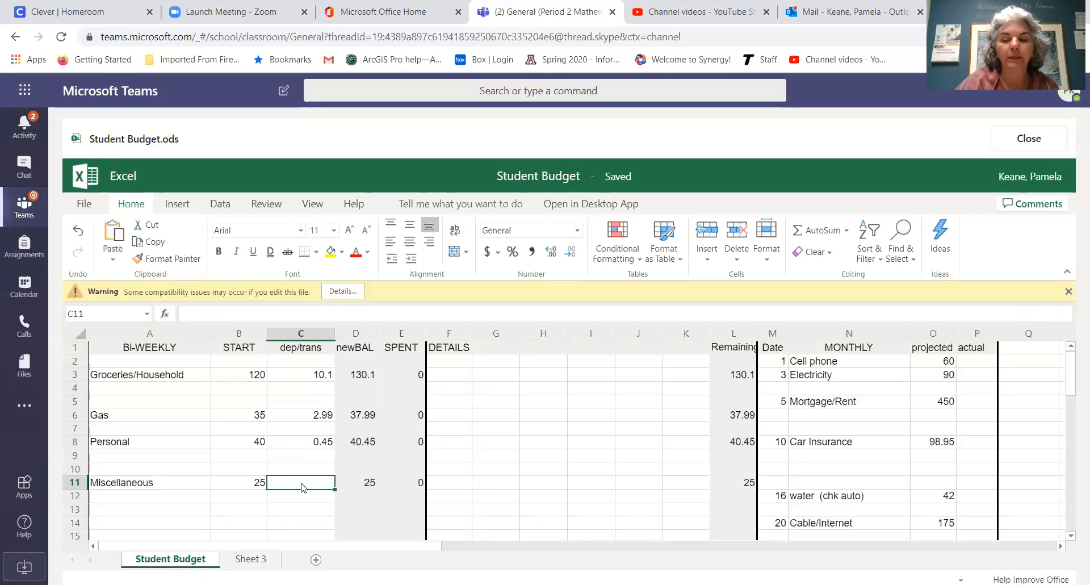
pyautogui.write('1.28')
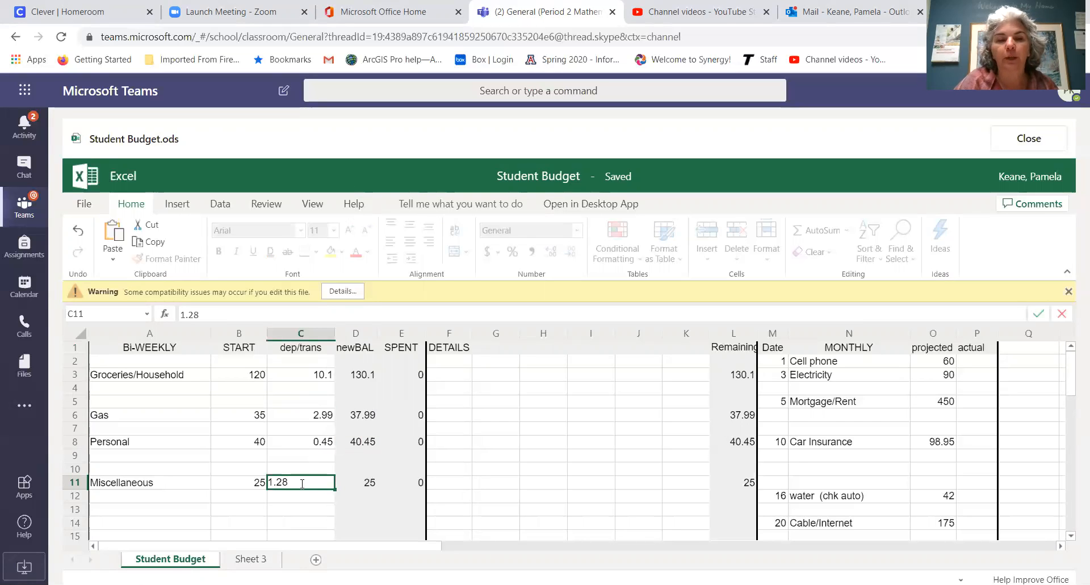
pyautogui.press('Tab')
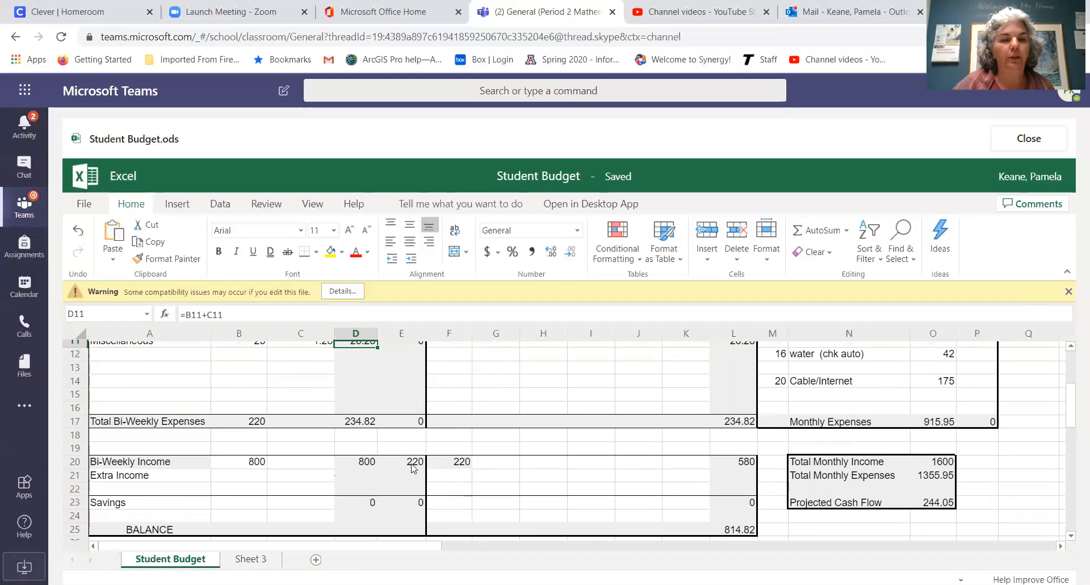
# - Enter 251.82 as the dep/trans carryover for Bi-Weekly Income in C20
pyautogui.click(321, 468)
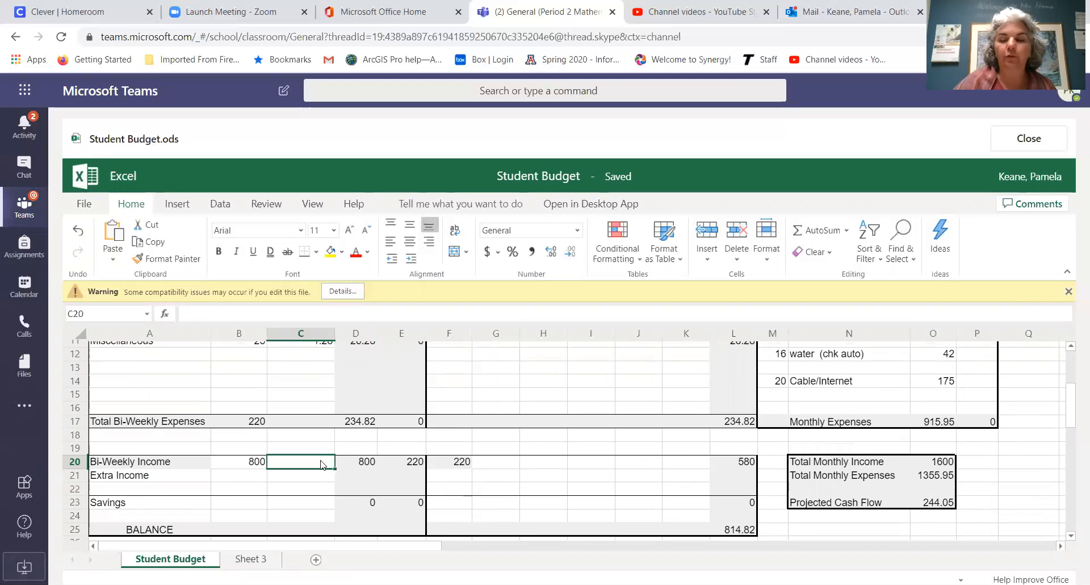
pyautogui.write('251.')
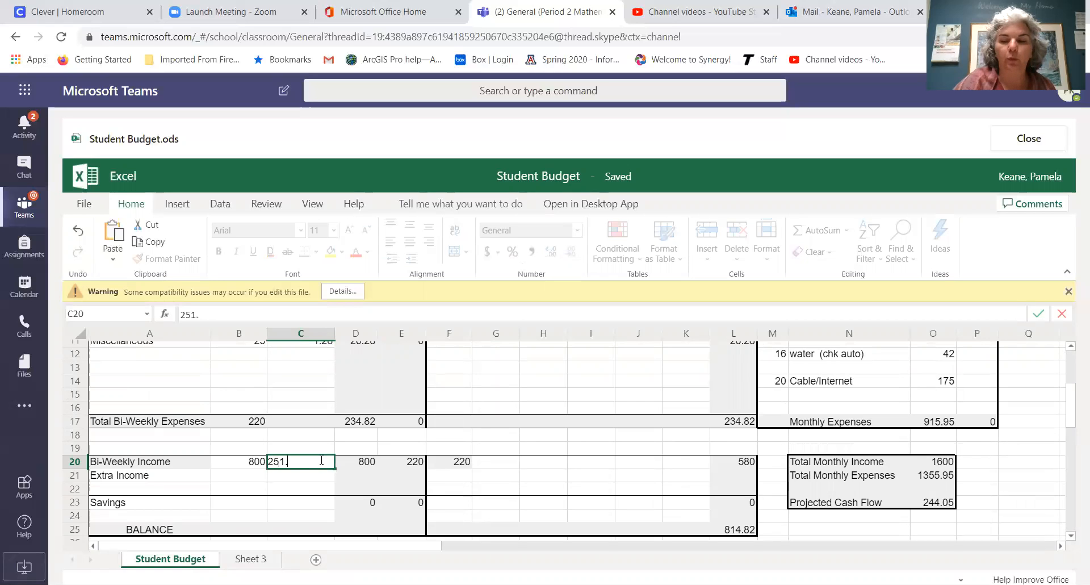
pyautogui.write('82')
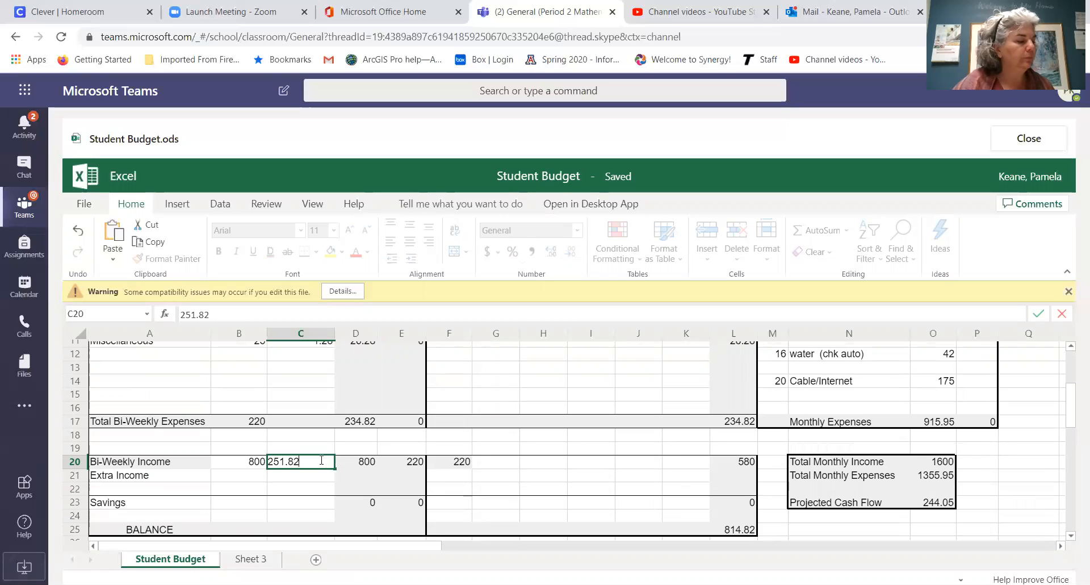
pyautogui.press('Tab')
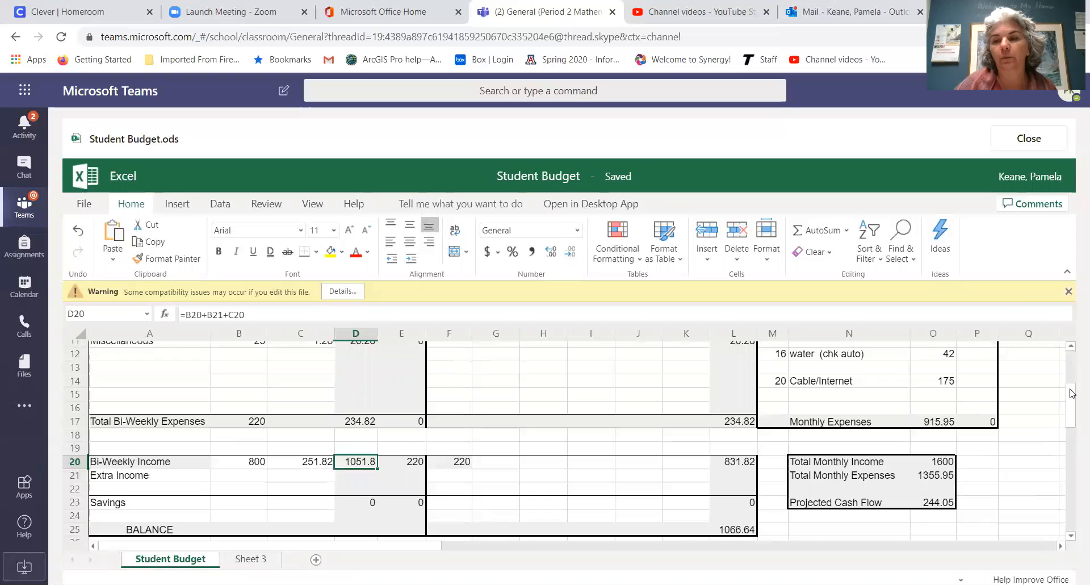
# - Record the actual monthly payments of 450 for Mortgage/Rent in P5 and 75.31 for Electricity in P3
pyautogui.moveTo(1071, 393); pyautogui.dragTo(1070, 355)
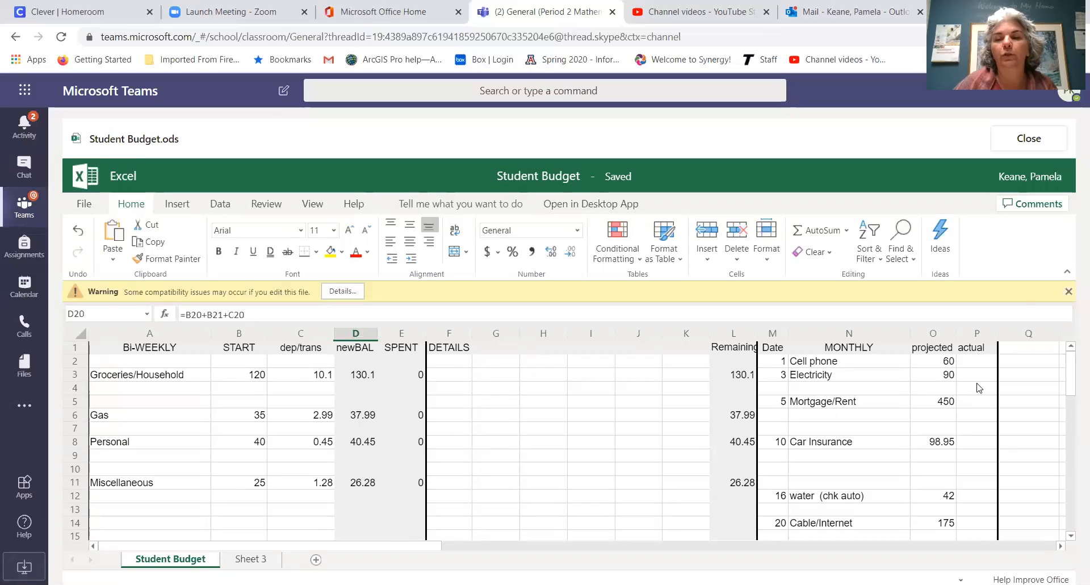
pyautogui.click(975, 402)
pyautogui.write('450')
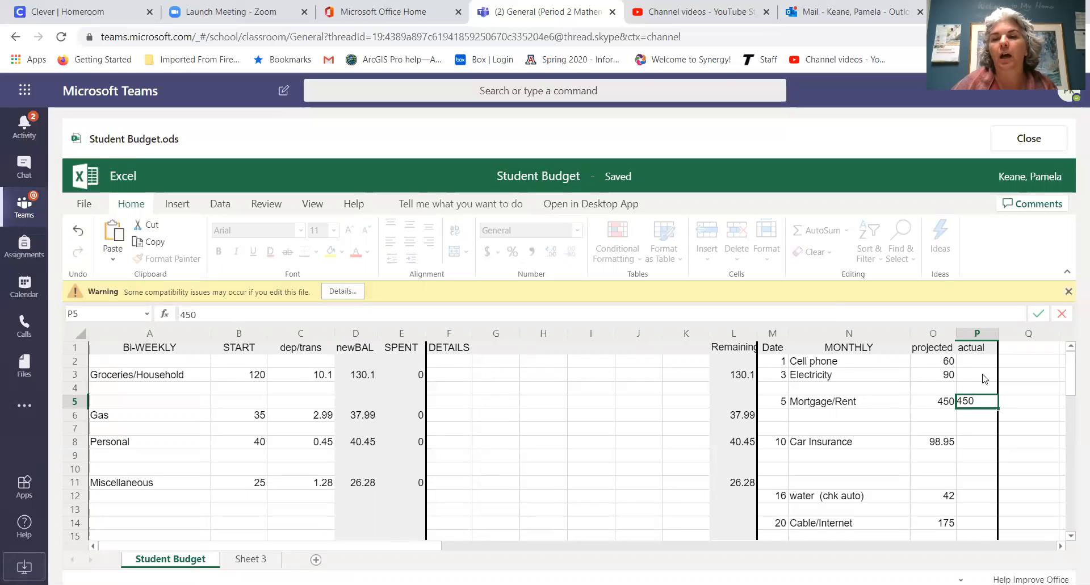
pyautogui.click(985, 378)
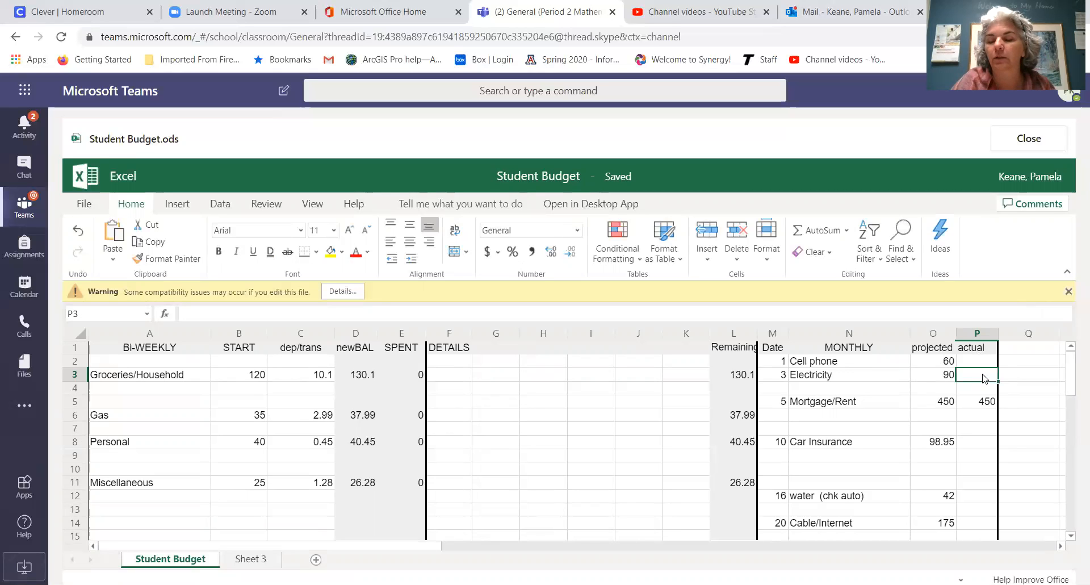
pyautogui.write('7')
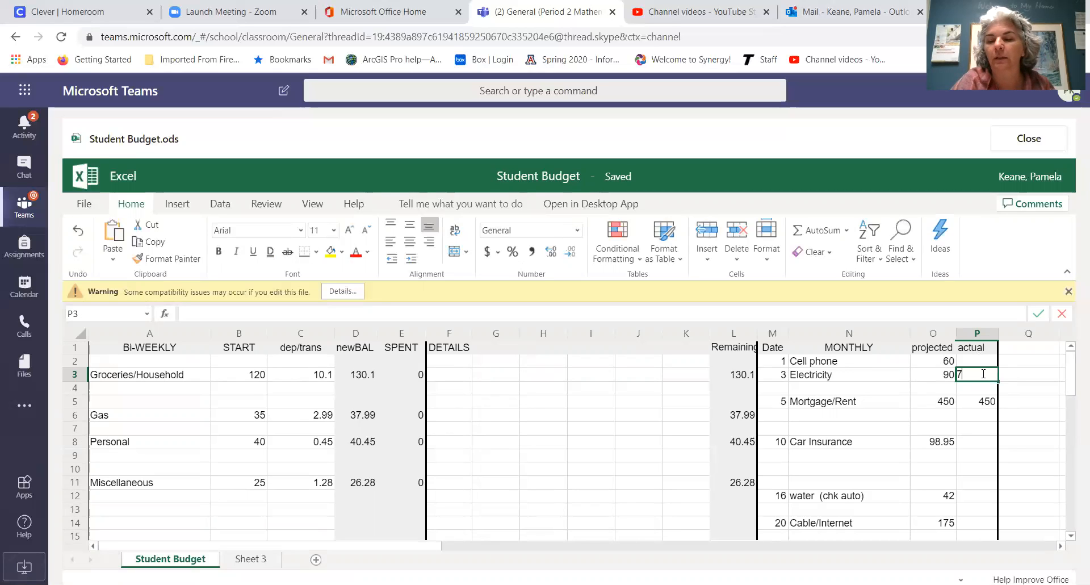
pyautogui.write('5.31')
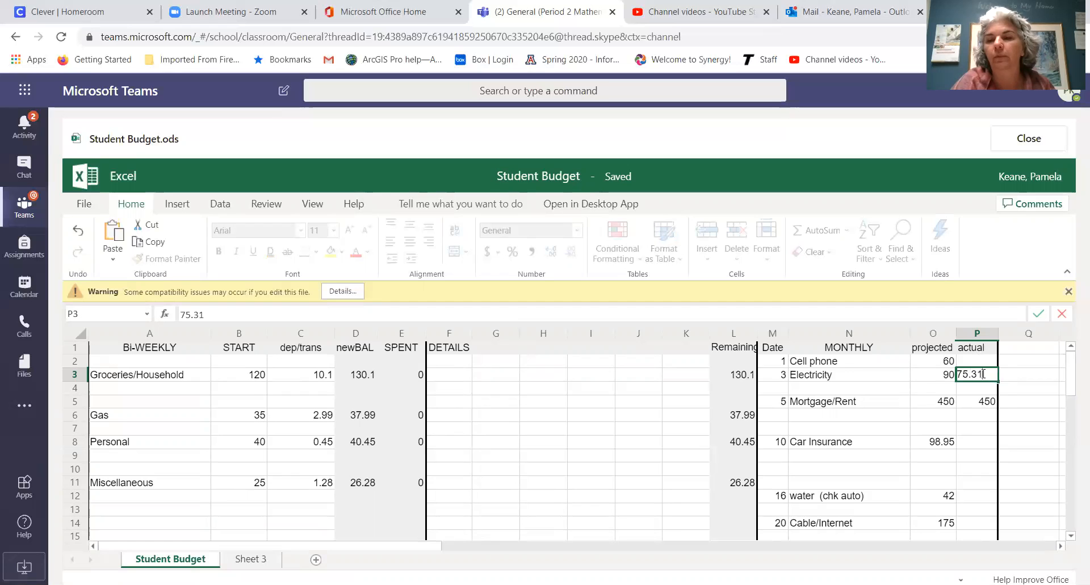
pyautogui.press('Return')
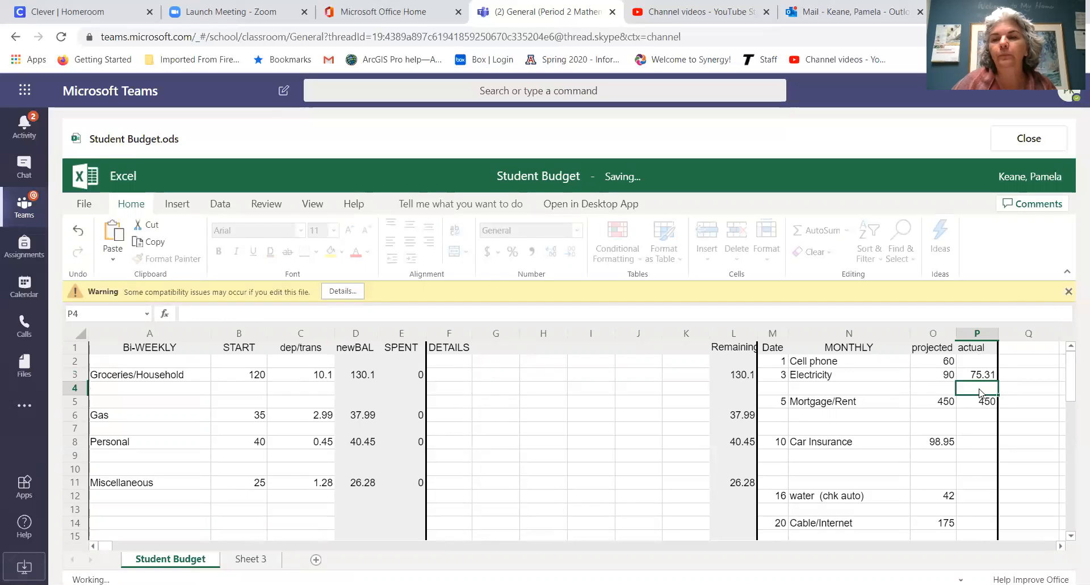
# - Record 60 as the actual monthly Cell phone payment in P2
pyautogui.click(983, 361)
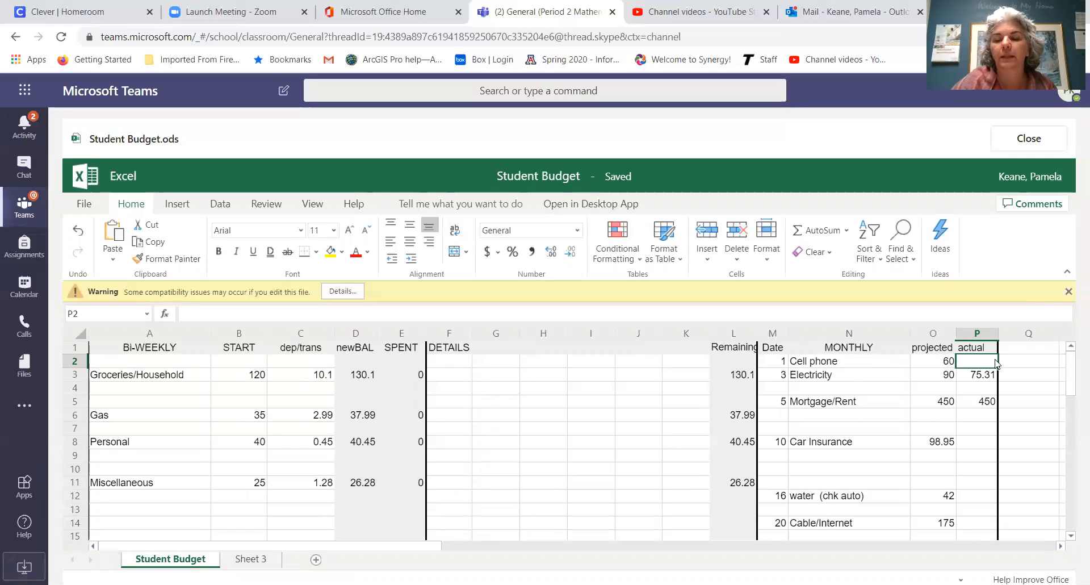
pyautogui.write('60')
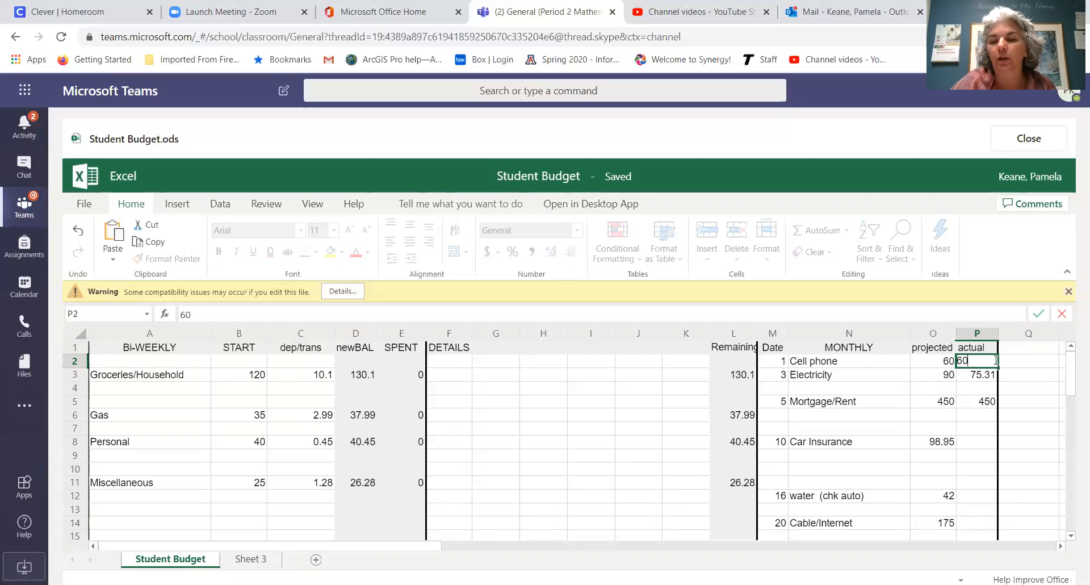
pyautogui.press('Return')
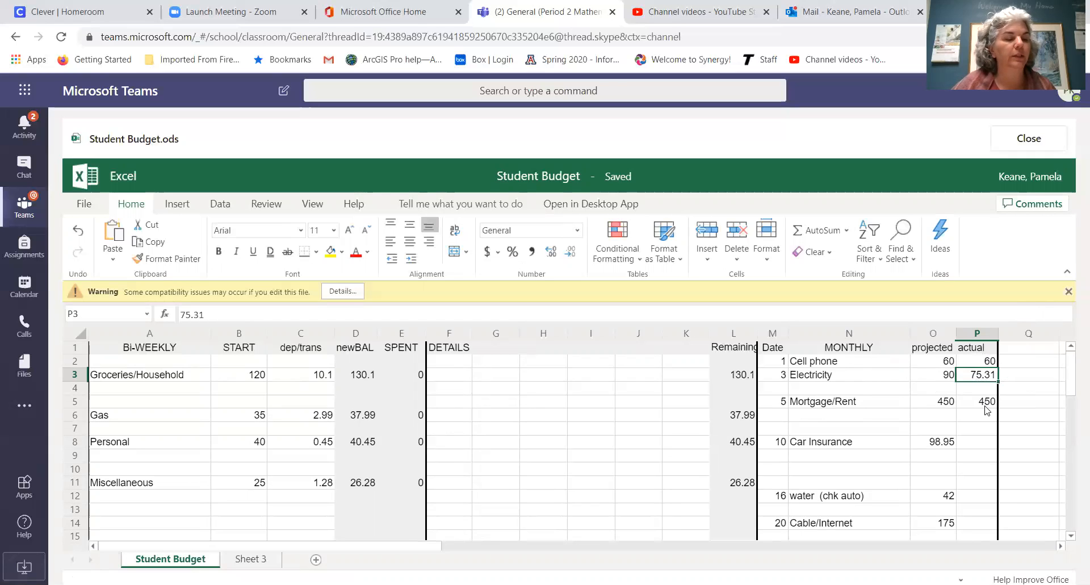
# - Enter the 60 cell phone payment as a spending detail in G20 of the Bi-Weekly Income row
pyautogui.scroll(-2, 637, 412)
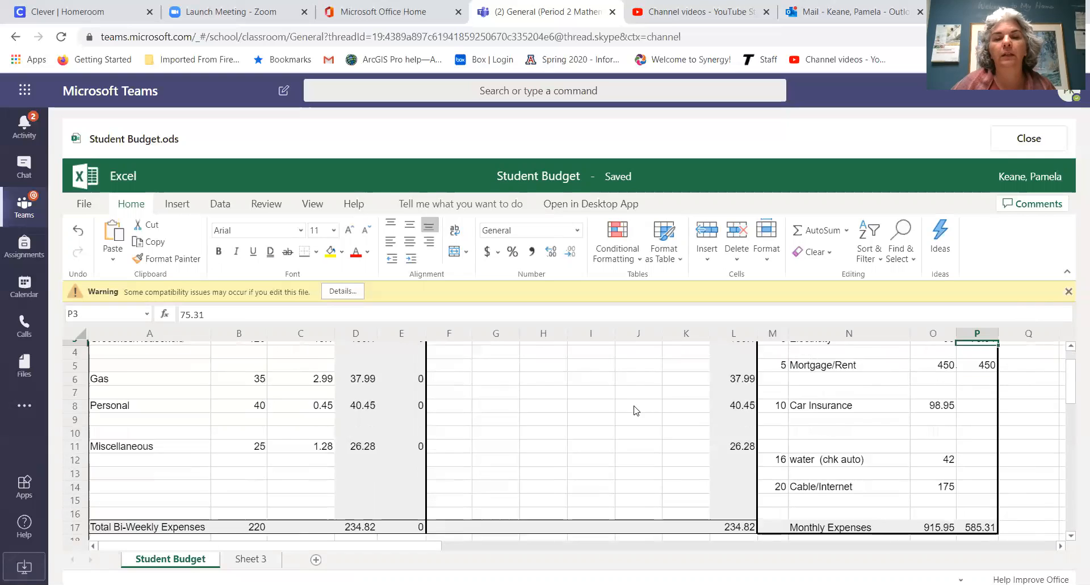
pyautogui.scroll(-2, 636, 411)
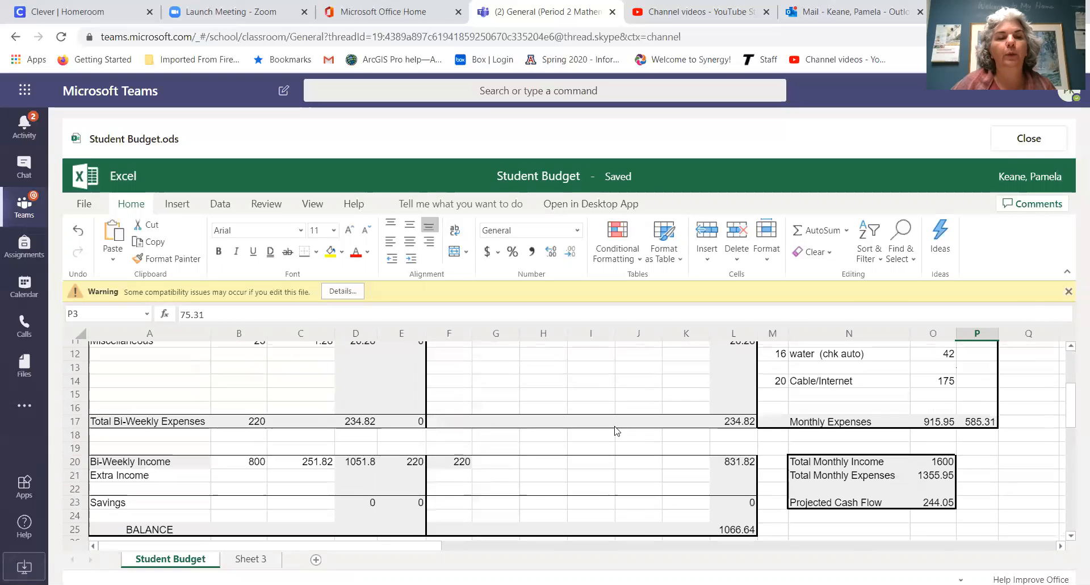
pyautogui.click(501, 465)
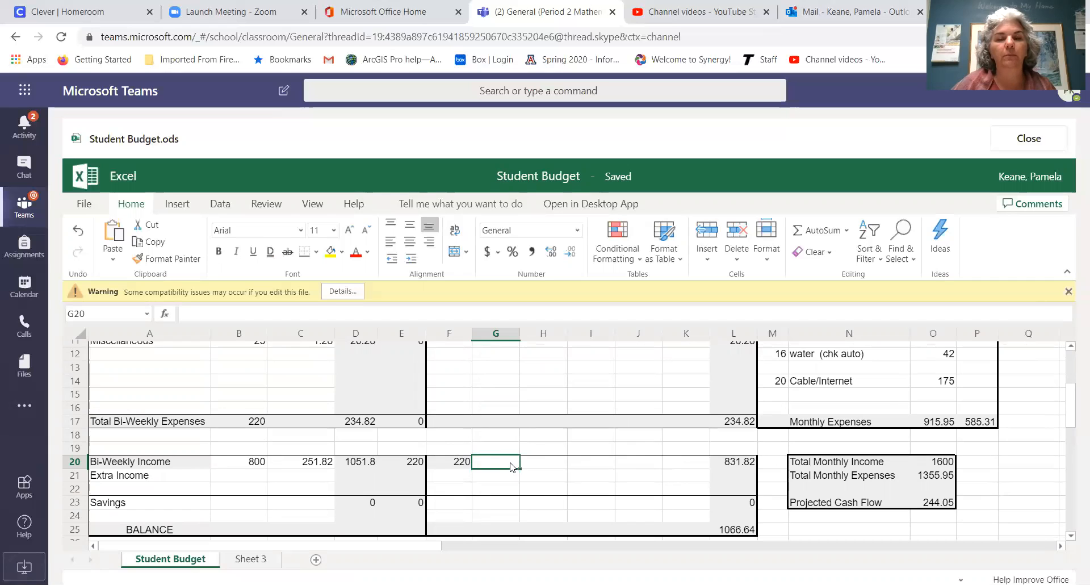
pyautogui.write('60')
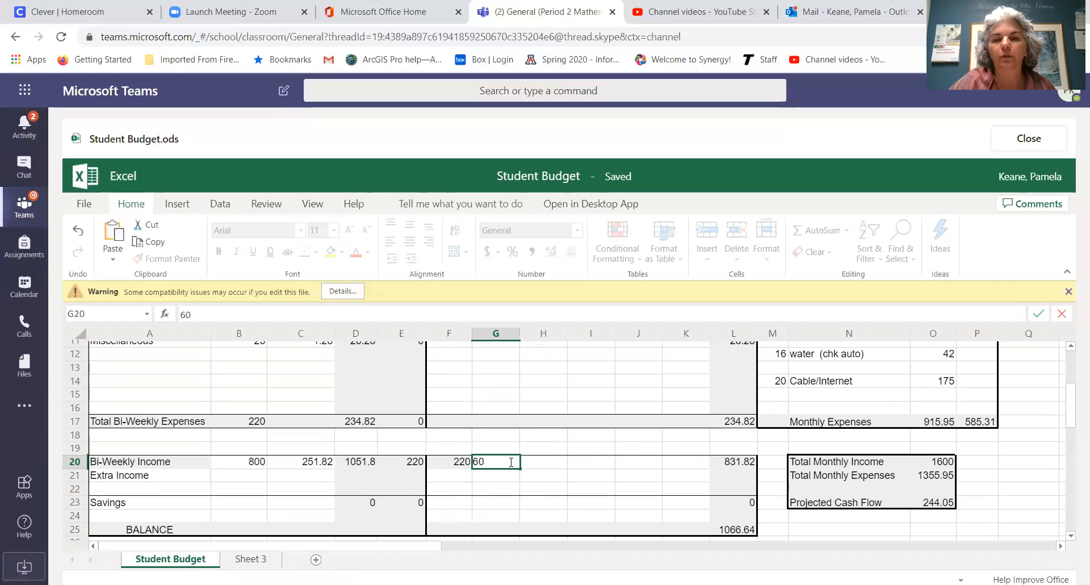
pyautogui.press('Tab')
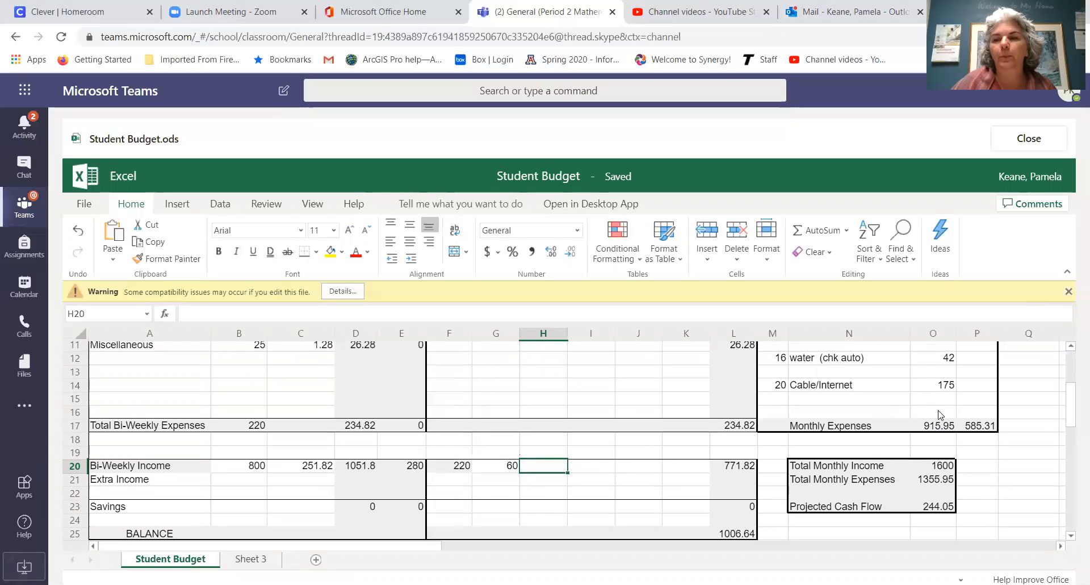
pyautogui.scroll(3, 938, 415)
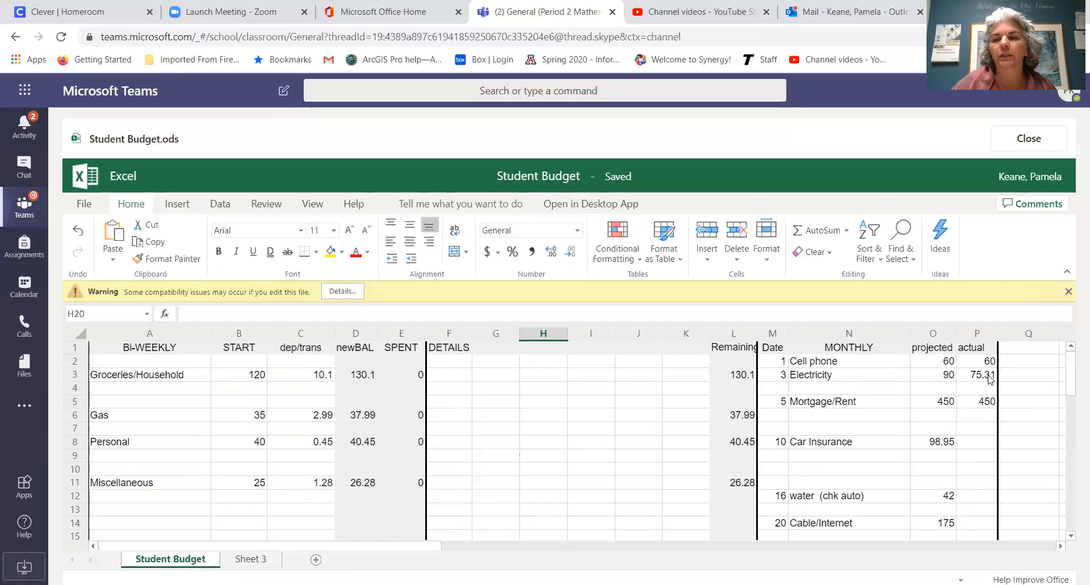
# - Enter the 75.31 electricity payment as a spending detail in H20 of the Bi-Weekly Income row
pyautogui.scroll(-3, 614, 409)
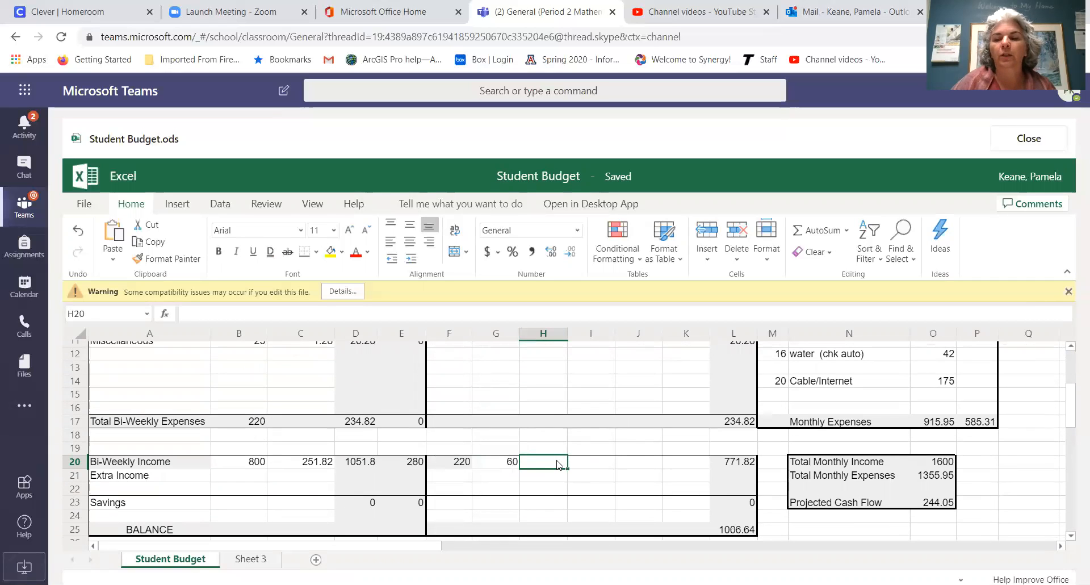
pyautogui.write('75')
pyautogui.press('Return')
pyautogui.write('31')
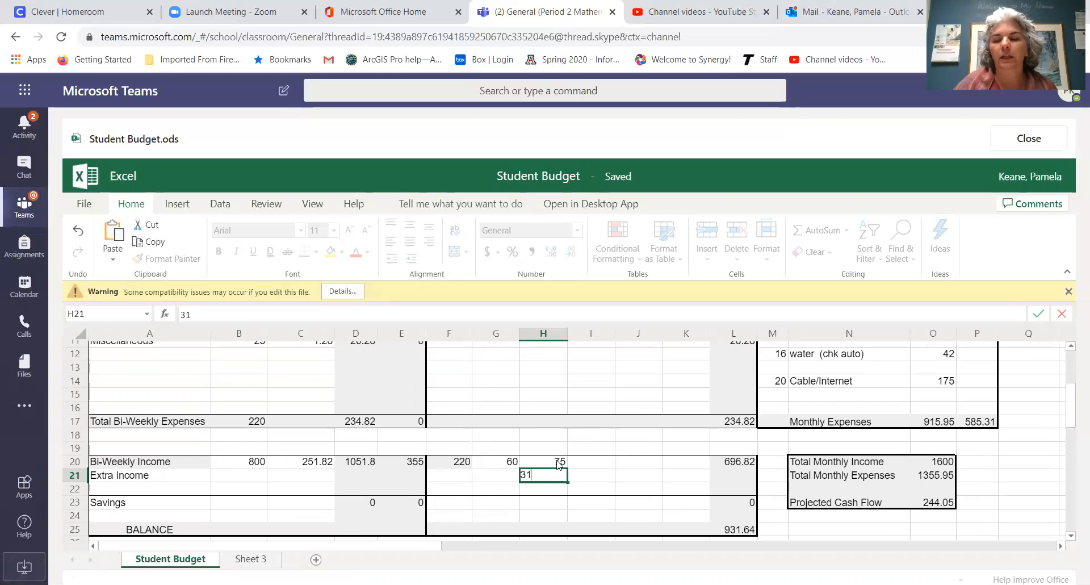
pyautogui.press('BackSpace')
pyautogui.press('BackSpace')
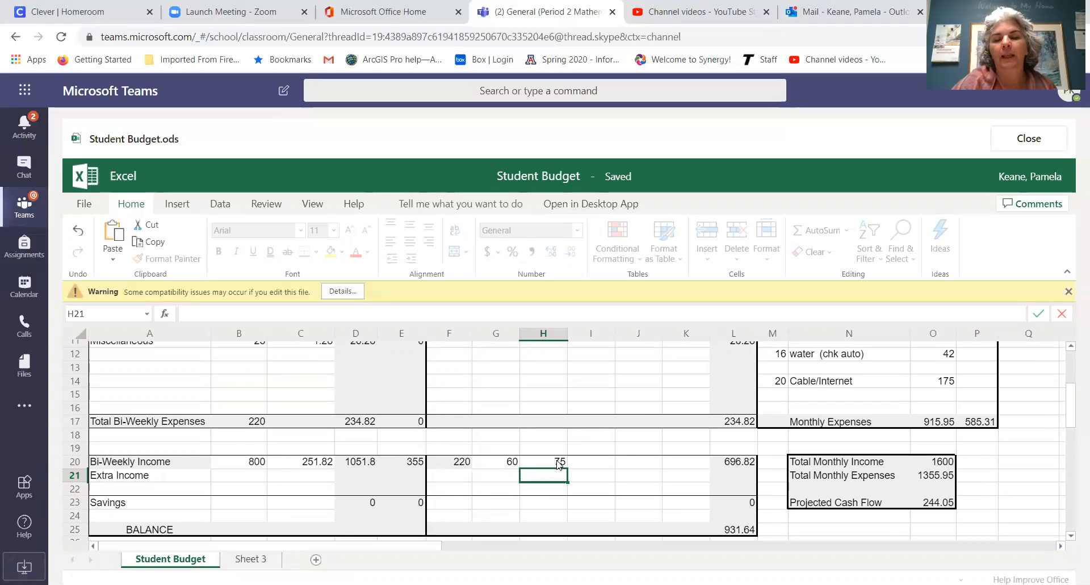
pyautogui.click(560, 464)
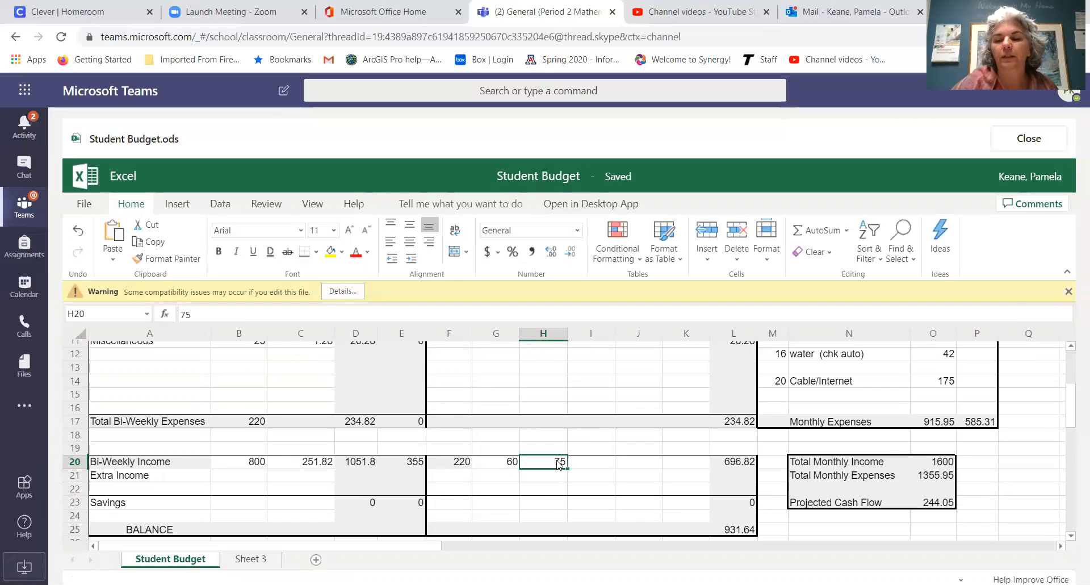
pyautogui.doubleClick(559, 463)
pyautogui.write('.31')
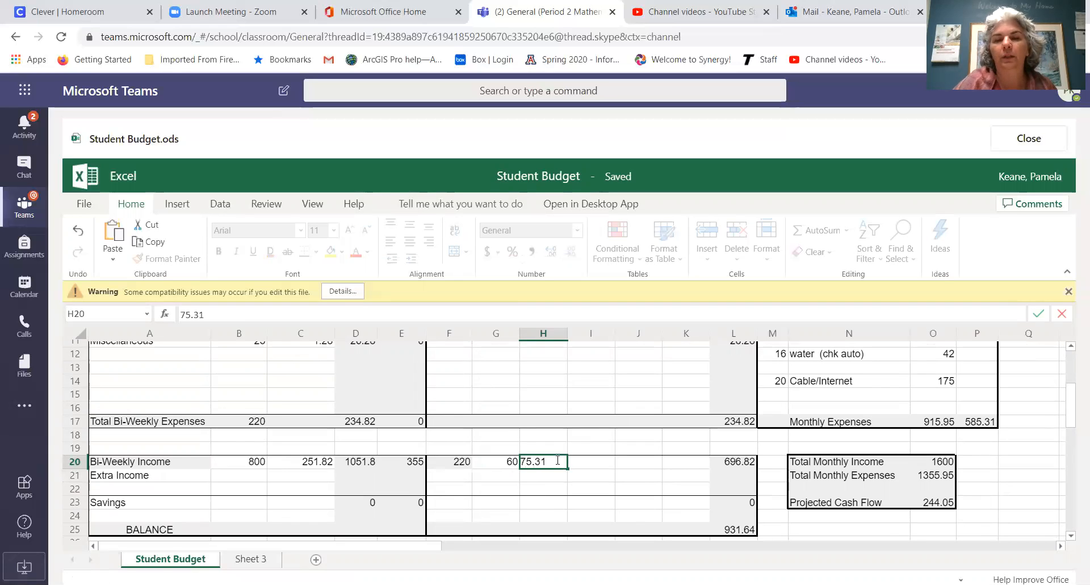
pyautogui.press('Tab')
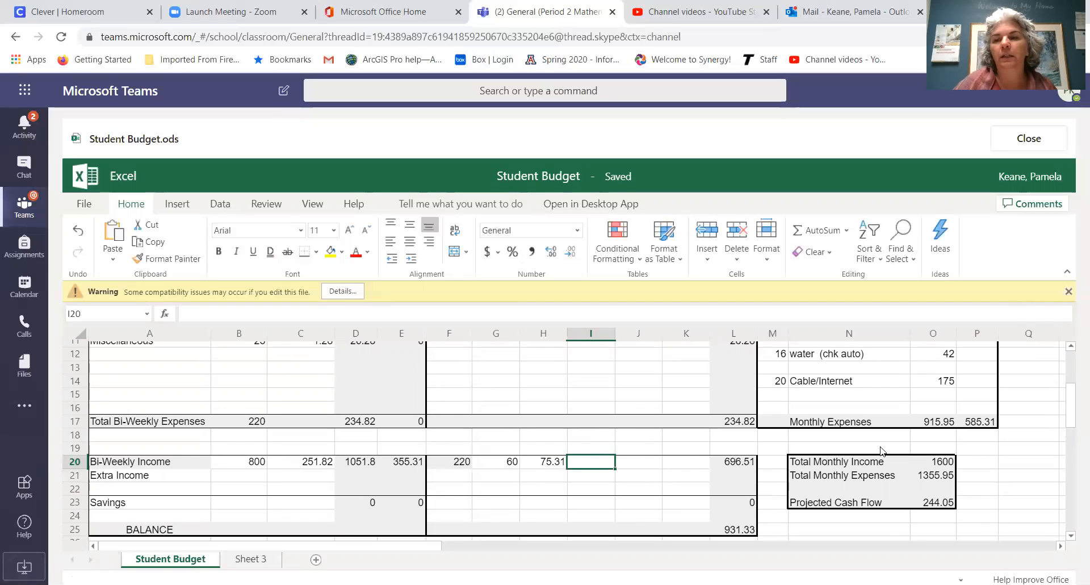
# - Enter the 450 mortgage/rent payment as a spending detail in I20 of the Bi-Weekly Income row
pyautogui.scroll(5, 1045, 435)
pyautogui.scroll(-5, 1005, 404)
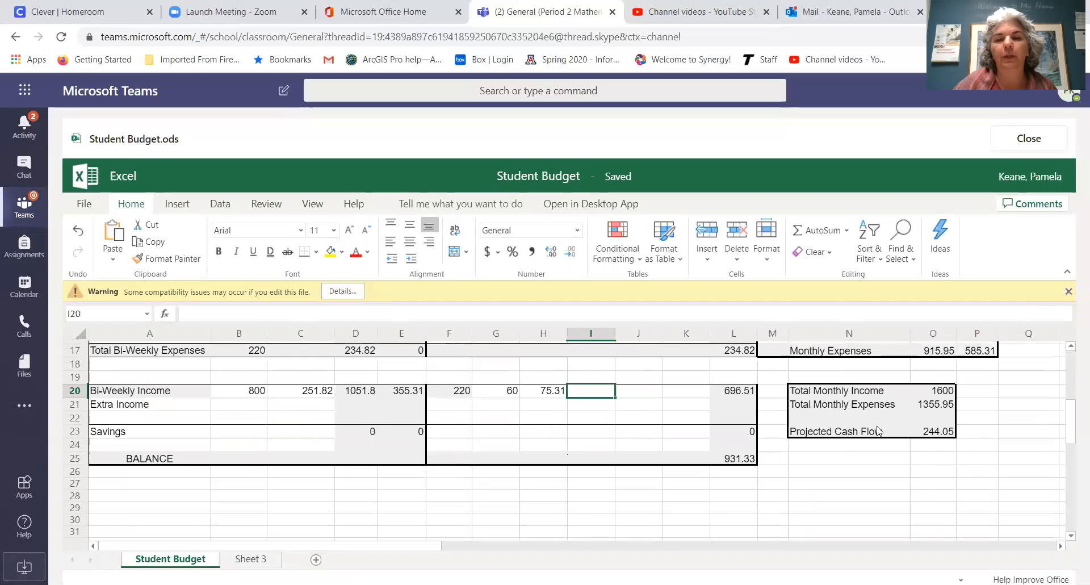
pyautogui.write('450')
pyautogui.press('Tab')
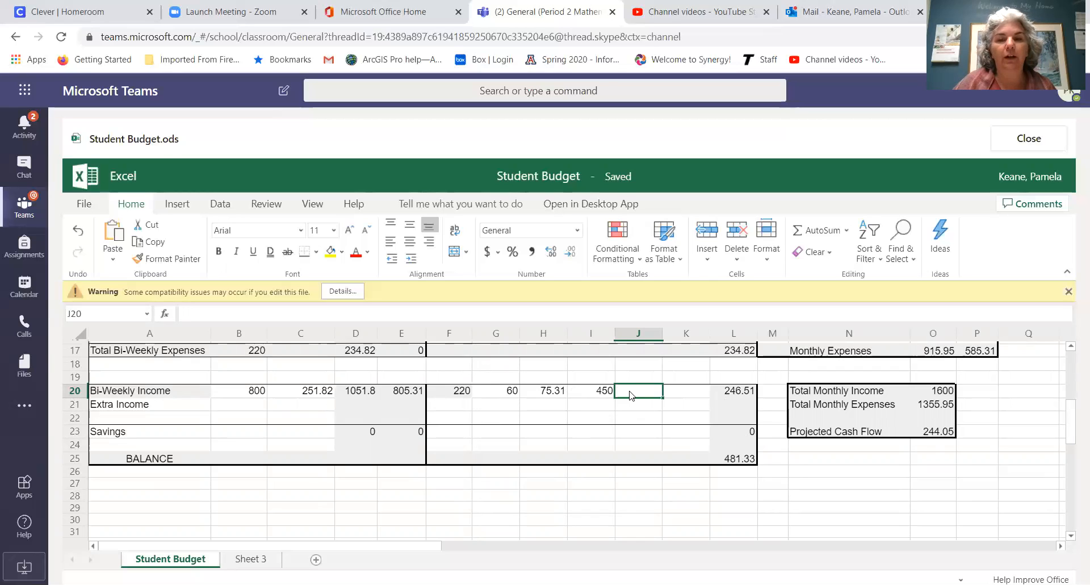
# - Transfer 200 from Bi-Weekly Income to Savings by entering 200 in J20 and 200 as the Savings start amount in B23
pyautogui.write('200')
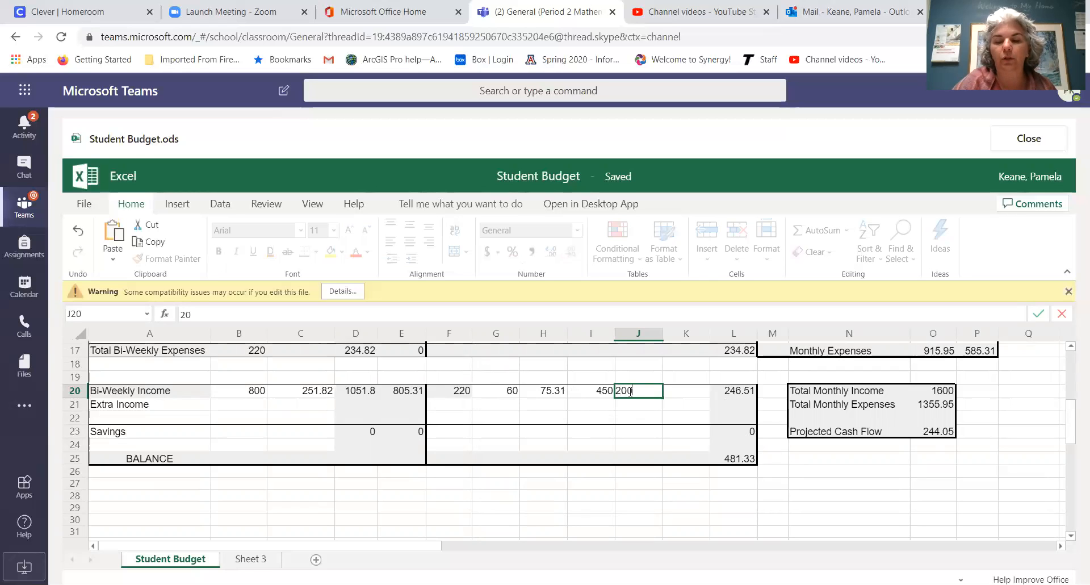
pyautogui.press('Return')
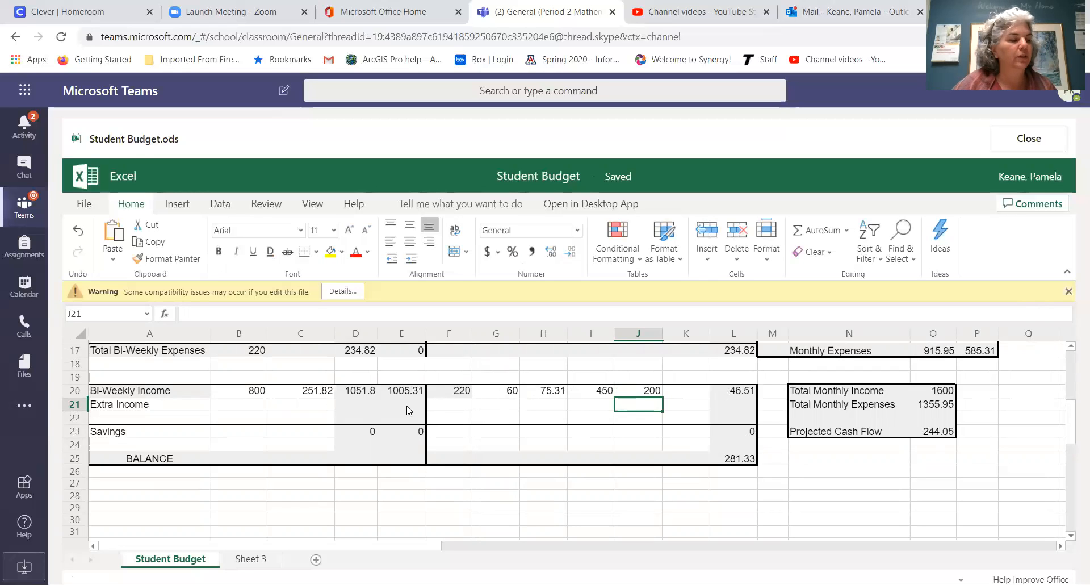
pyautogui.click(247, 433)
pyautogui.write('20')
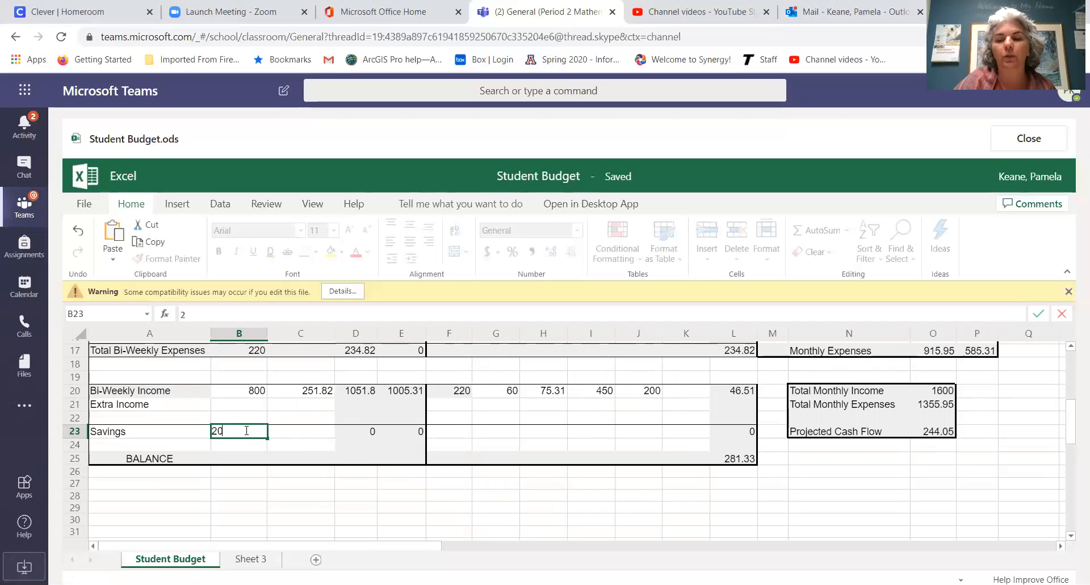
pyautogui.write('0')
pyautogui.press('Tab')
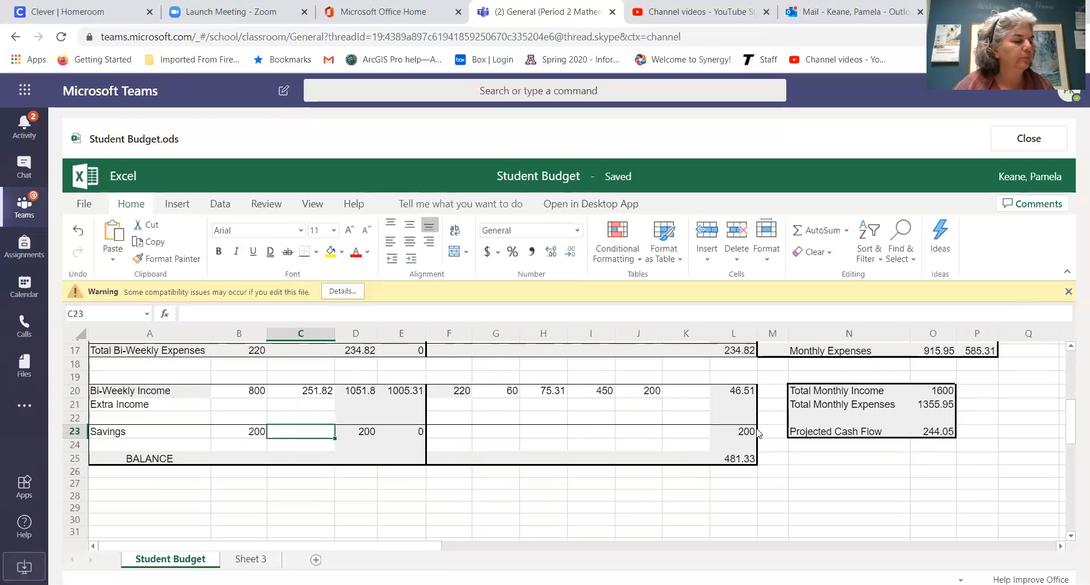
# - Look at the workbook's Save As options, return to the sheet without saving a copy, and review the budget entries
pyautogui.scroll(5, 659, 426)
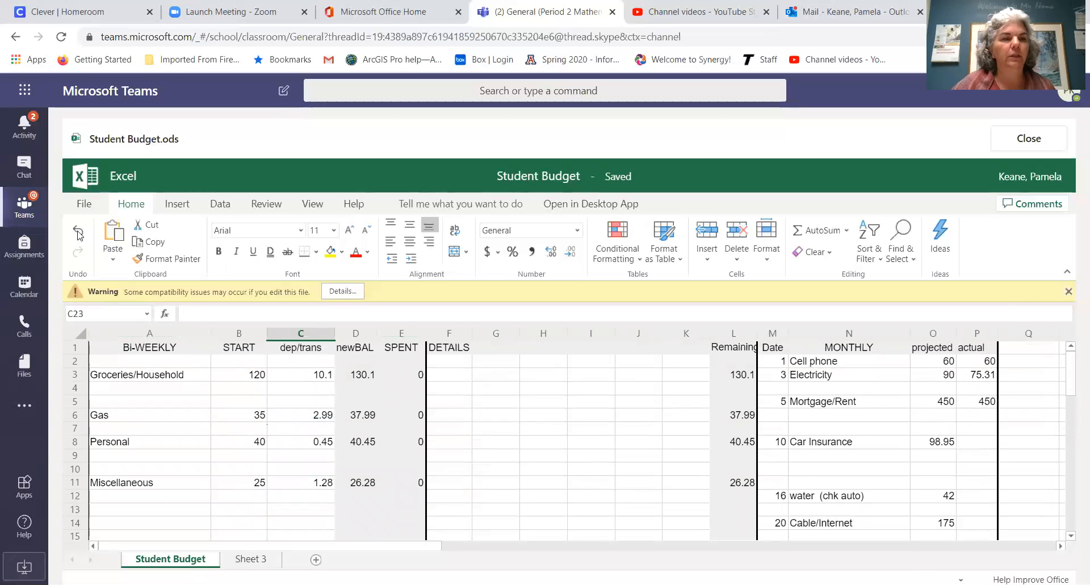
pyautogui.click(83, 202)
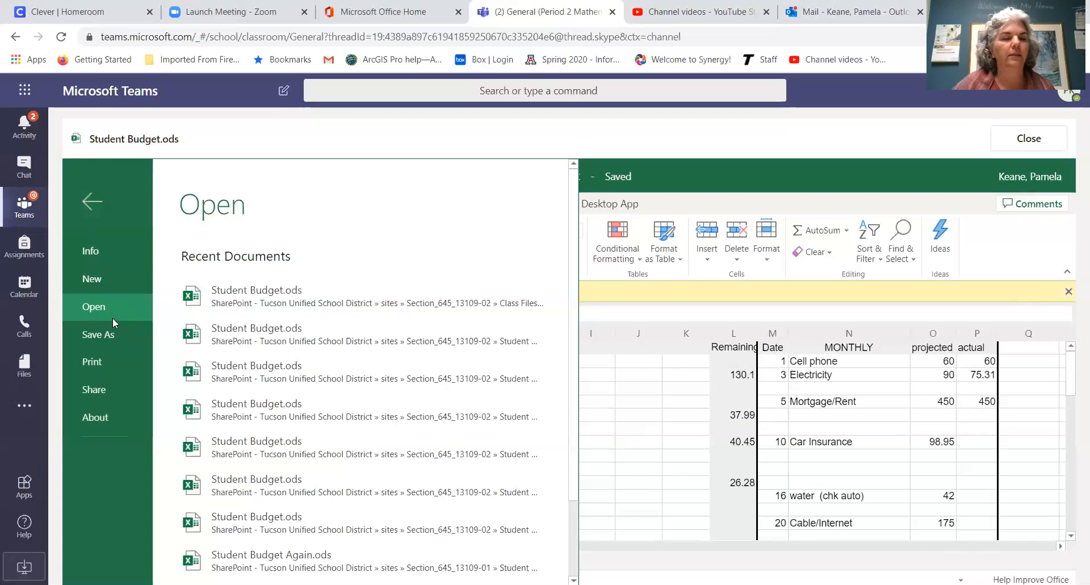
pyautogui.click(116, 335)
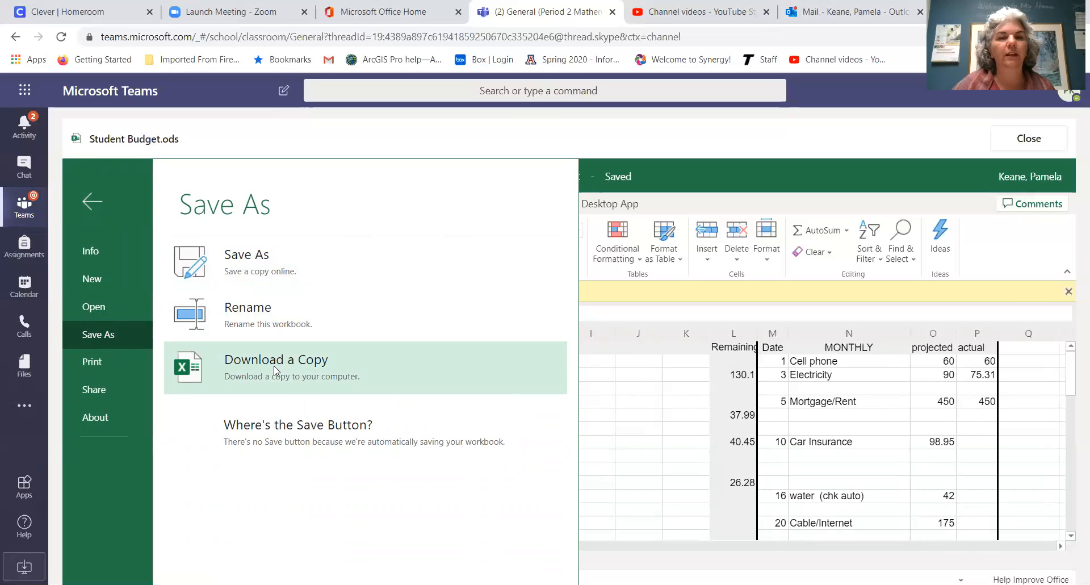
pyautogui.click(611, 423)
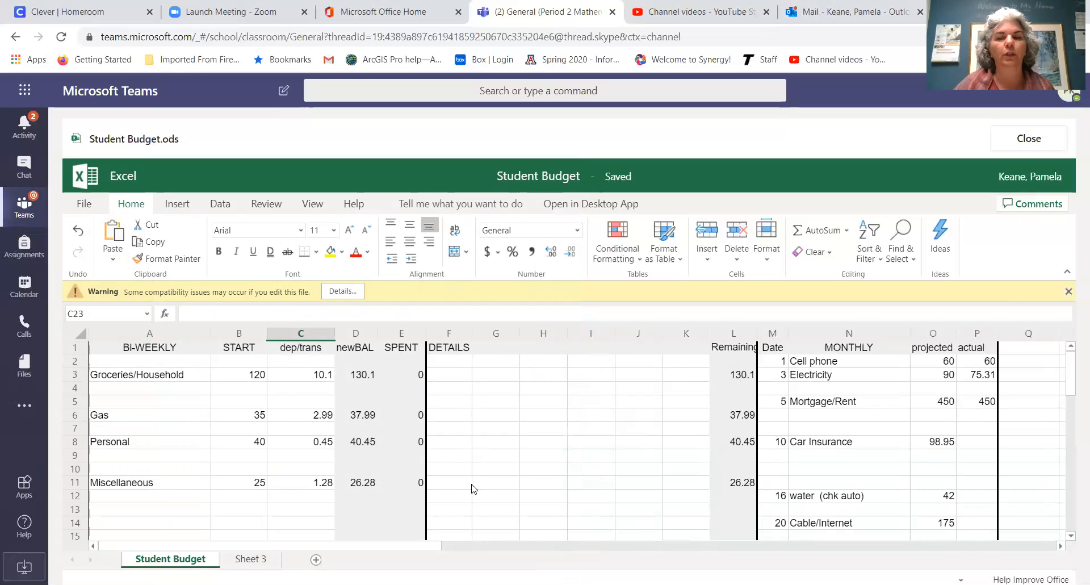
pyautogui.scroll(-5, 613, 452)
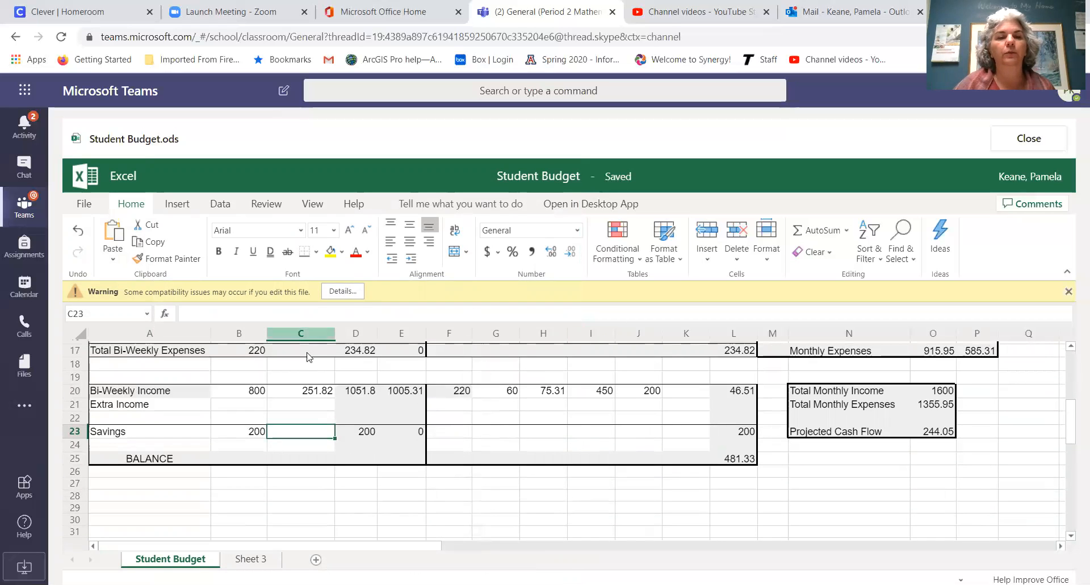
pyautogui.scroll(5, 596, 482)
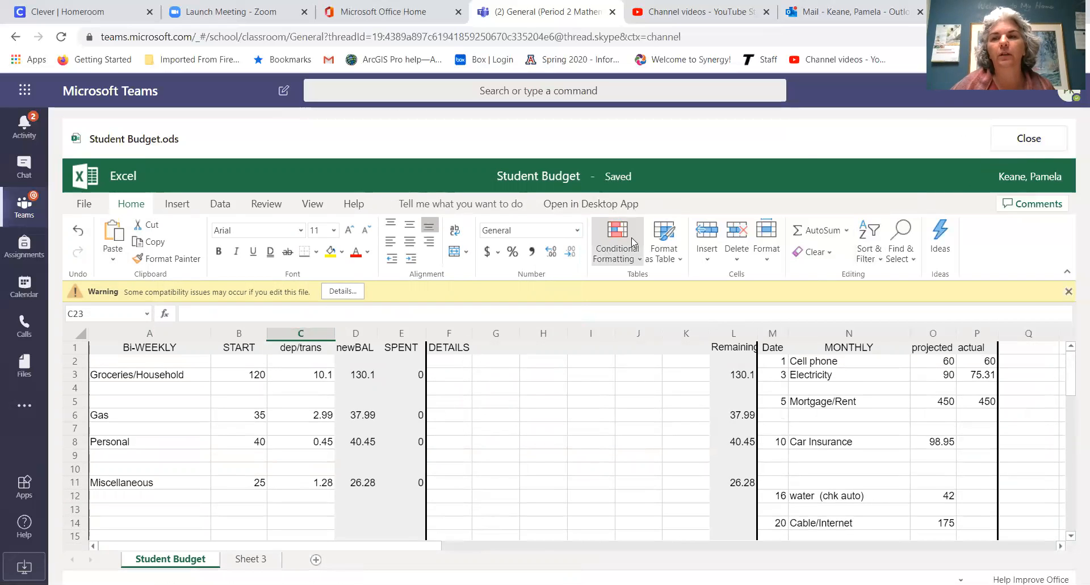
# - Close the Student Budget workbook and open Student Budget Again.ods from the assignment for editing
pyautogui.click(1036, 141)
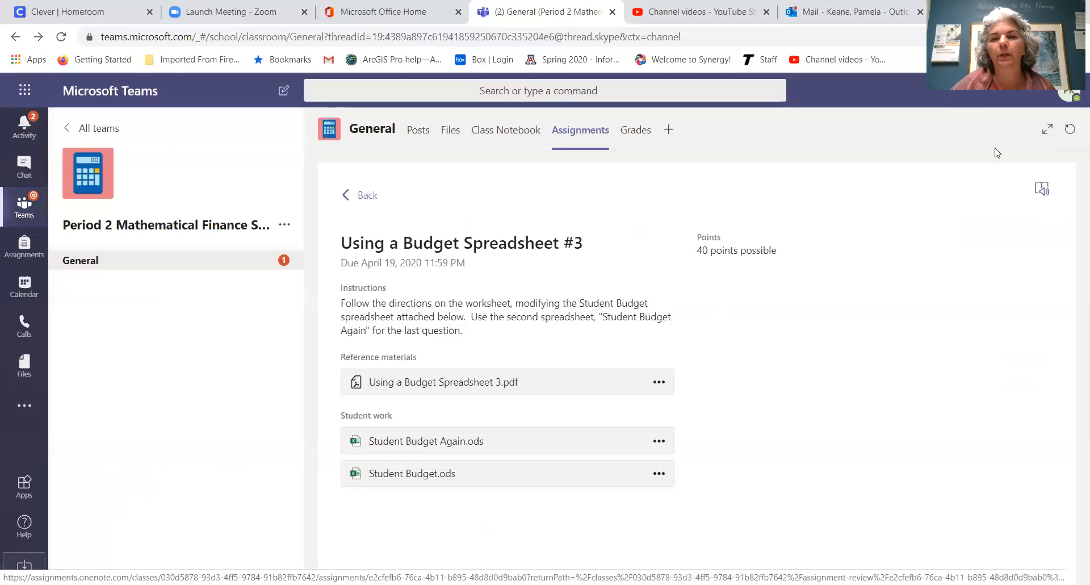
pyautogui.click(423, 446)
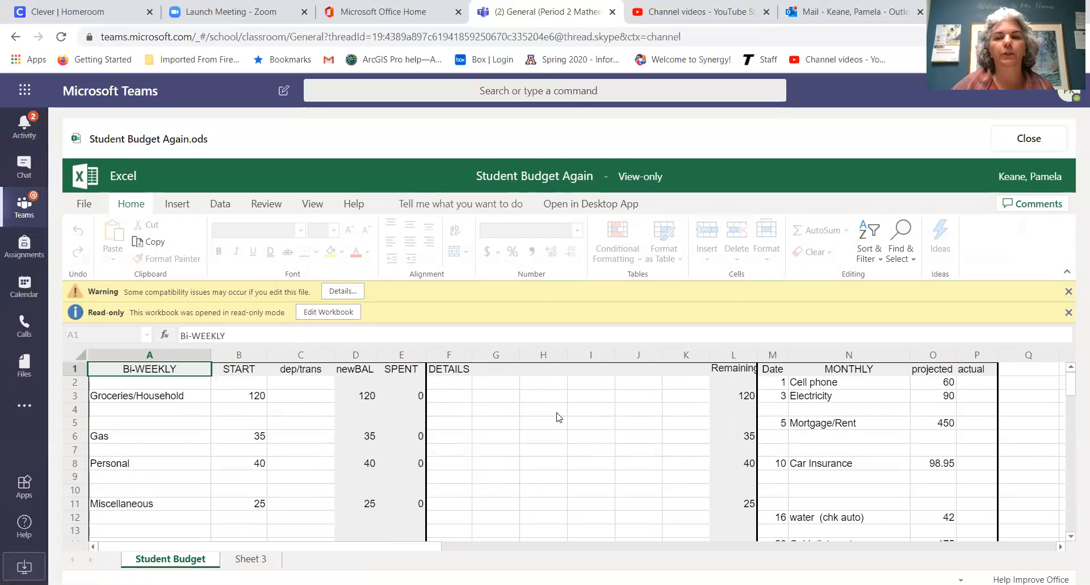
pyautogui.click(311, 402)
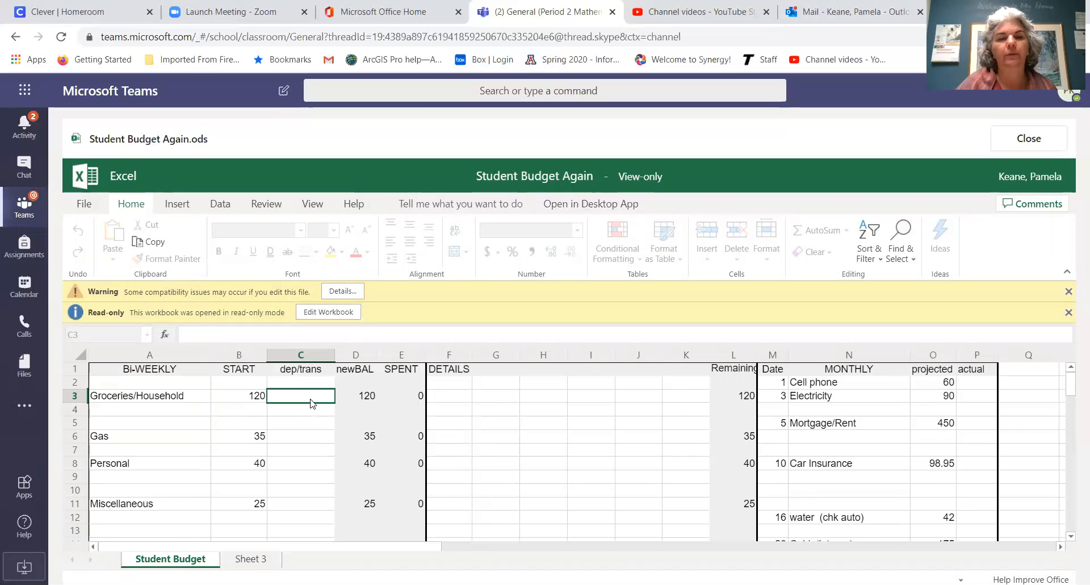
pyautogui.click(320, 313)
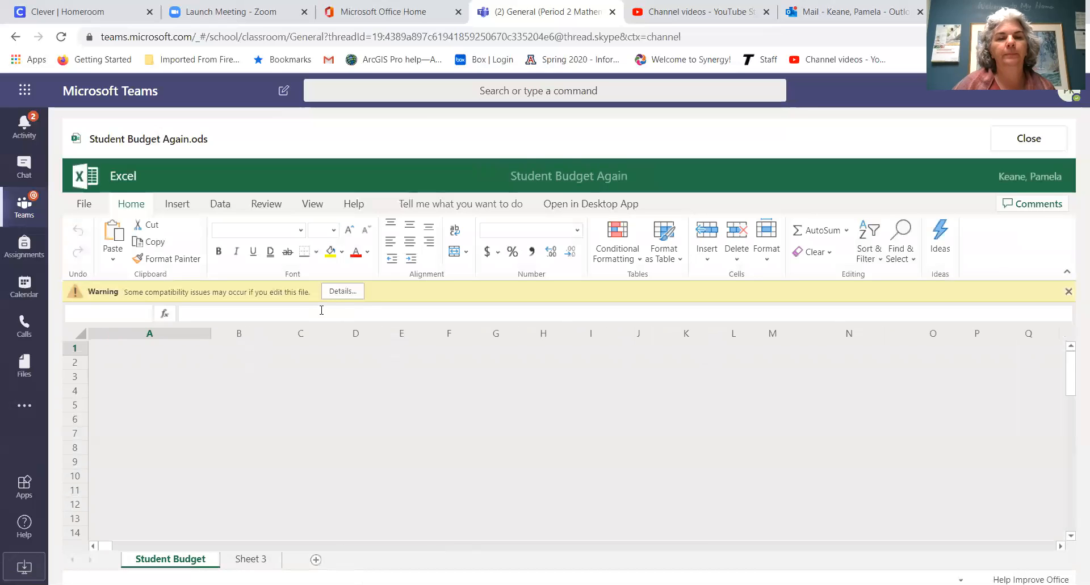
# - Enter the dep/trans carryovers of 130.10 for Groceries/Household in C3 and 40.45 for Personal in C8
pyautogui.click(308, 378)
pyautogui.write('1')
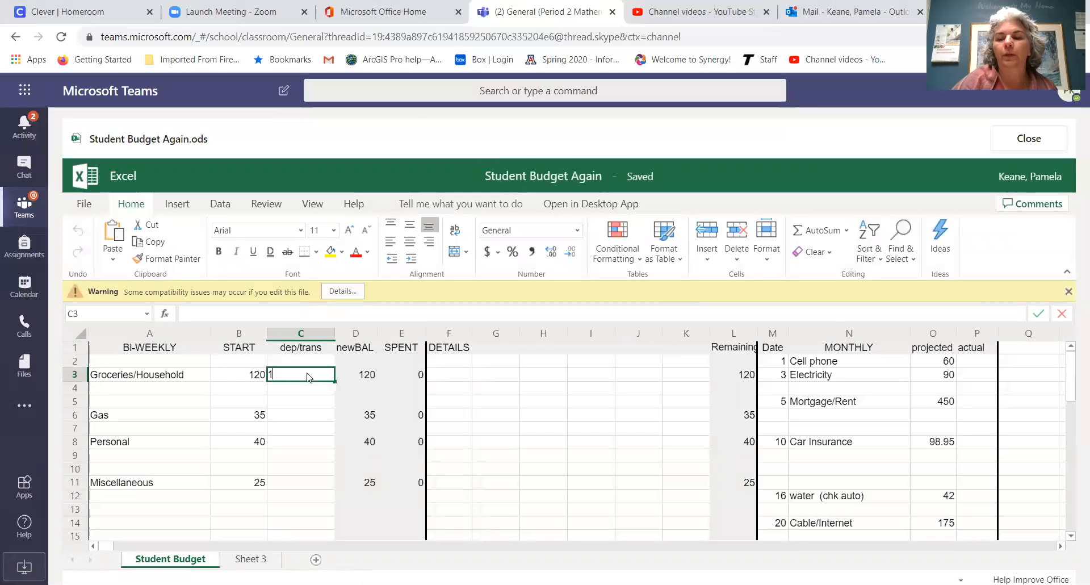
pyautogui.write('30.10')
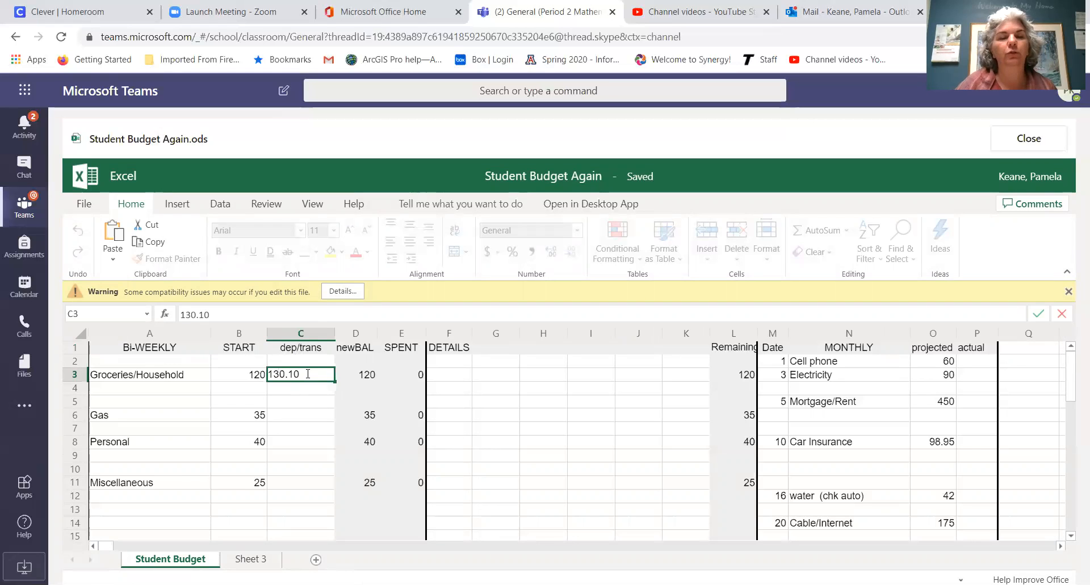
pyautogui.click(316, 418)
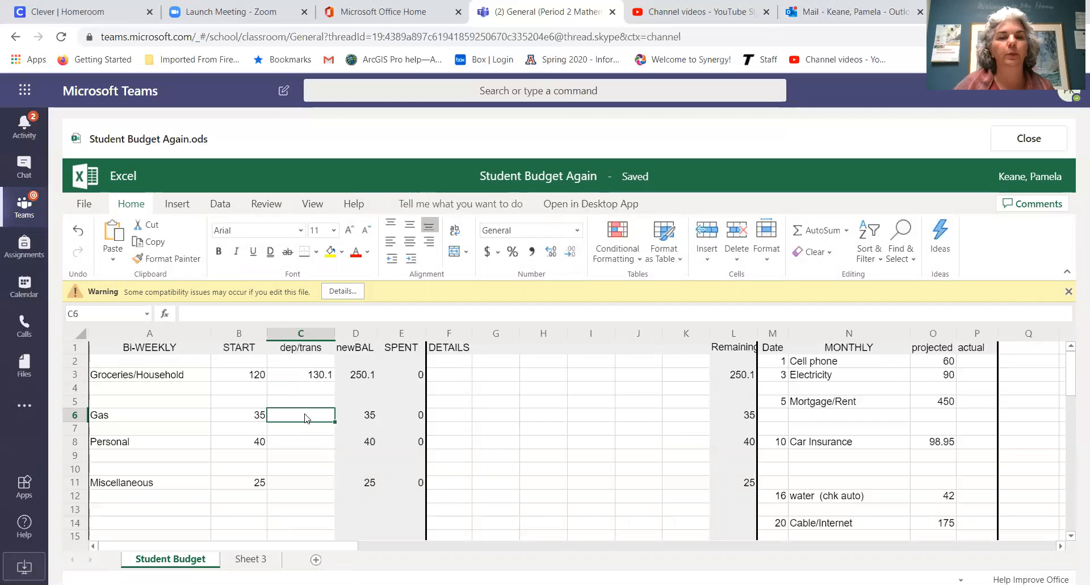
pyautogui.click(317, 446)
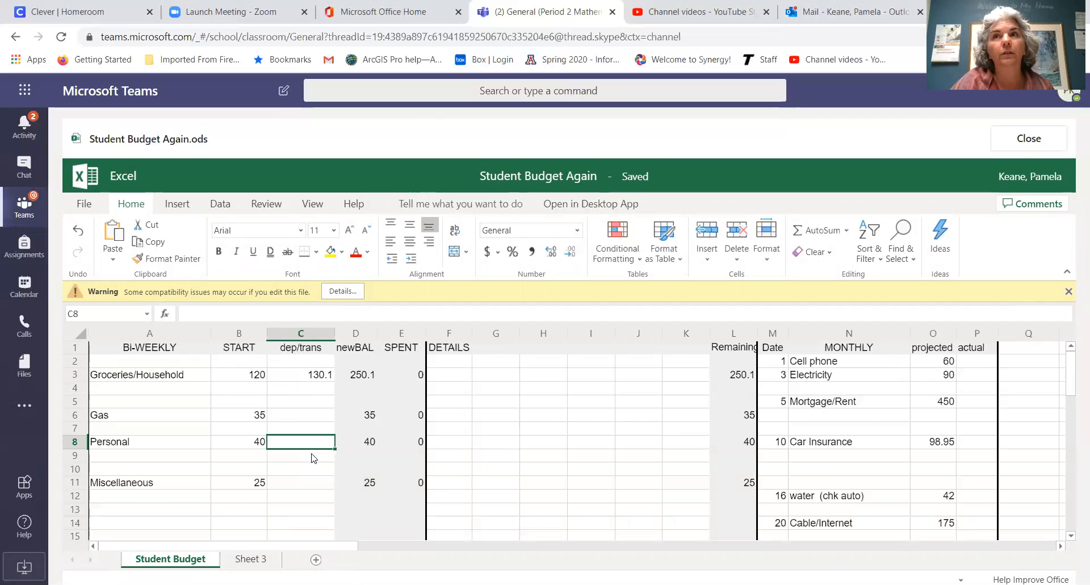
pyautogui.write('40.45')
pyautogui.press('Return')
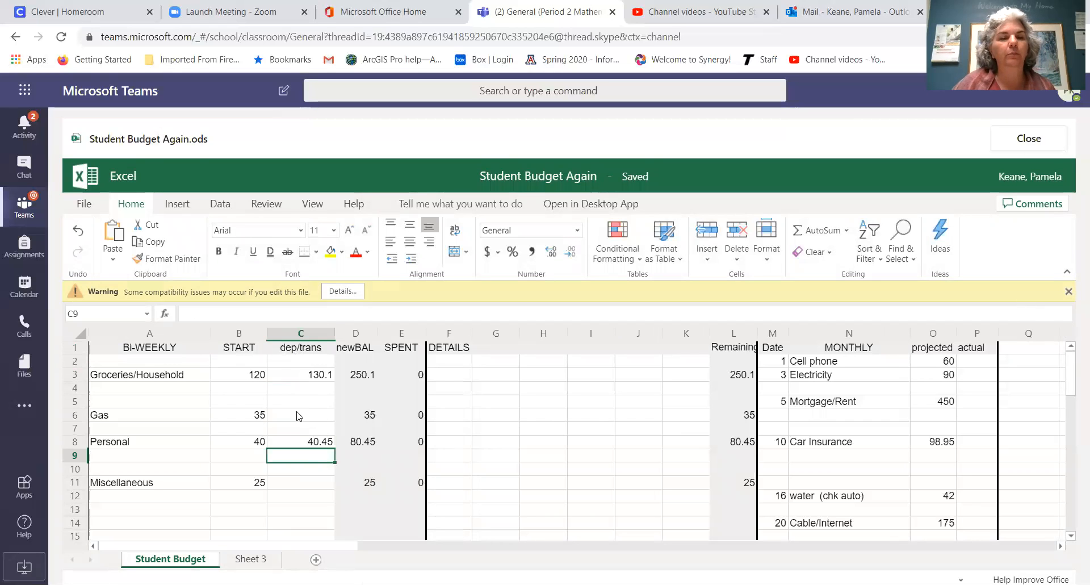
# - Go over the dep/trans cells for Gas, Miscellaneous and Bi-Weekly Income, and close the Student Budget Again workbook
pyautogui.click(296, 417)
pyautogui.click(294, 485)
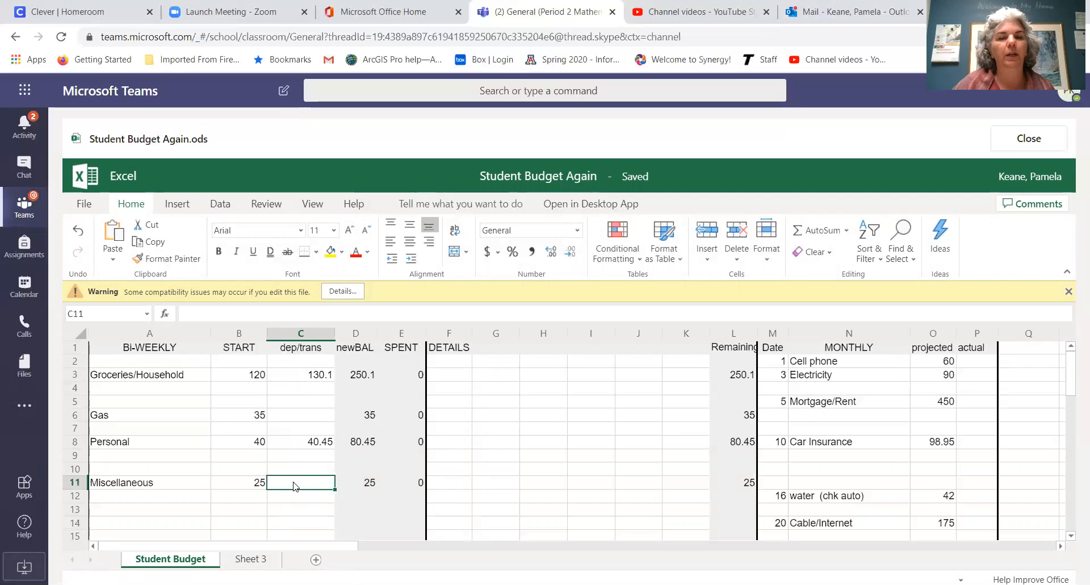
pyautogui.scroll(-3, 307, 477)
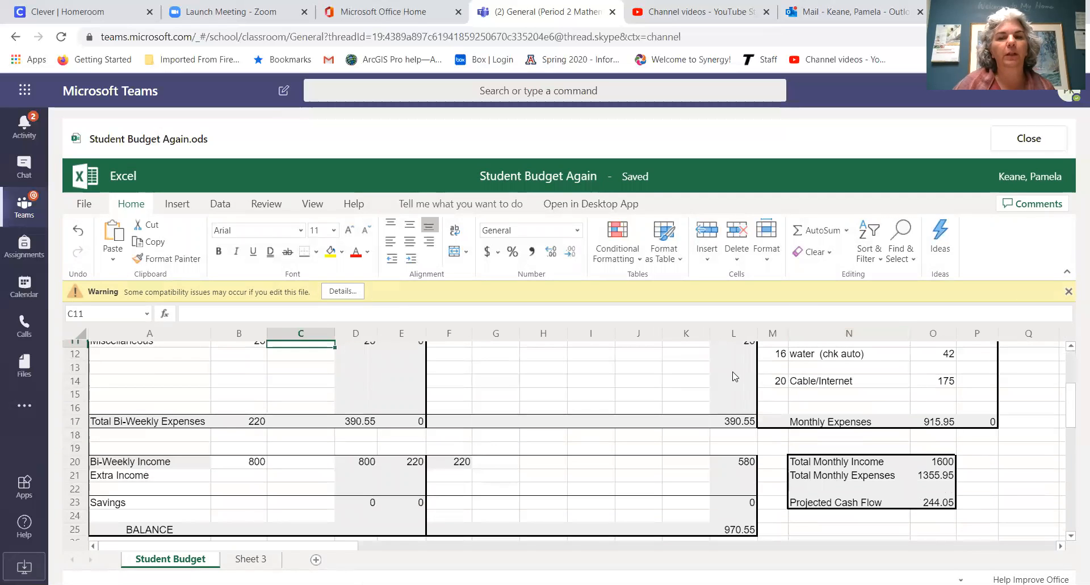
pyautogui.scroll(-2, 284, 379)
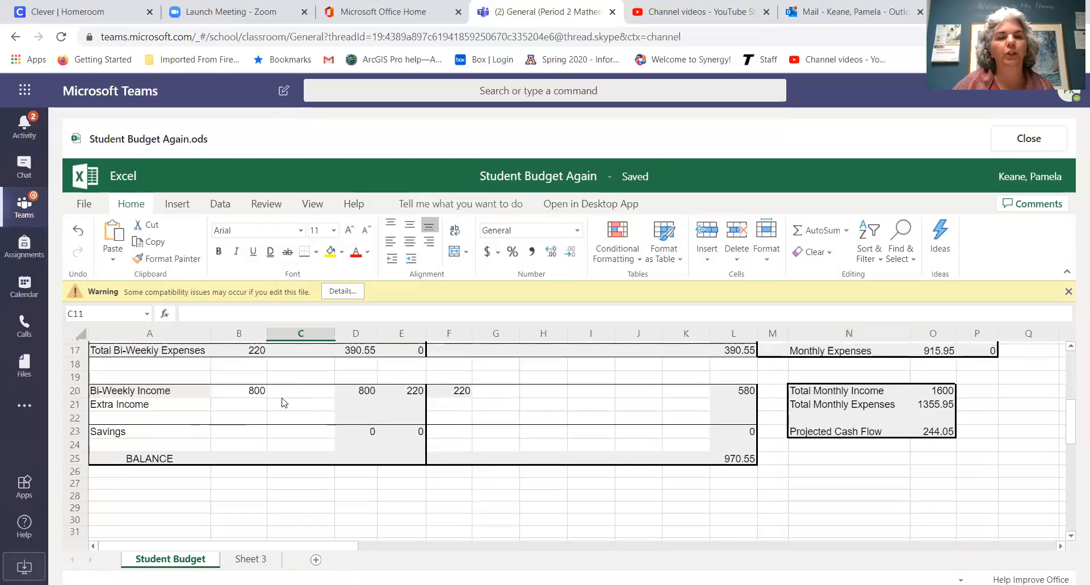
pyautogui.click(295, 393)
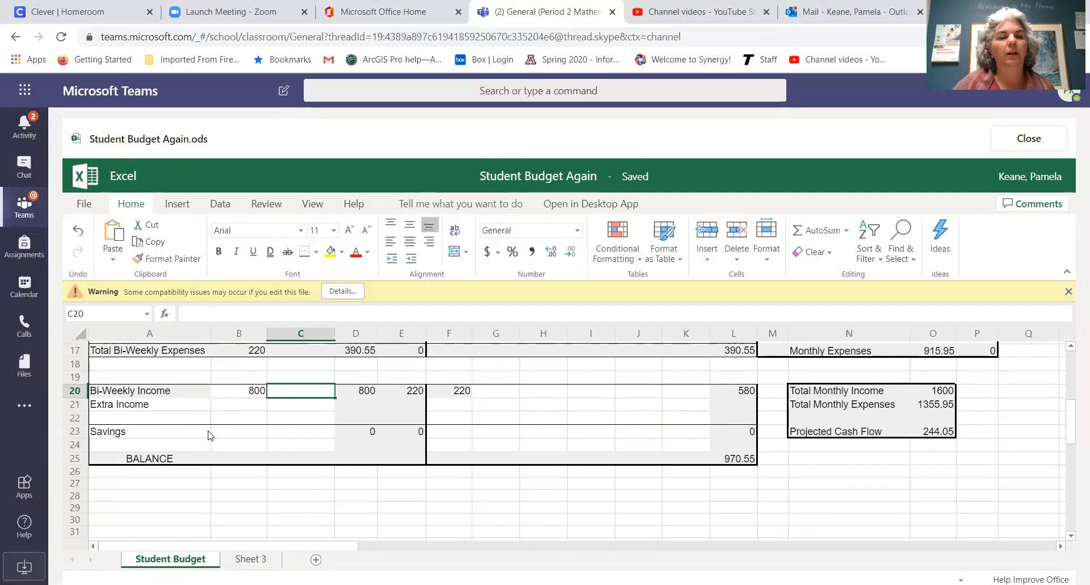
pyautogui.scroll(5, 432, 404)
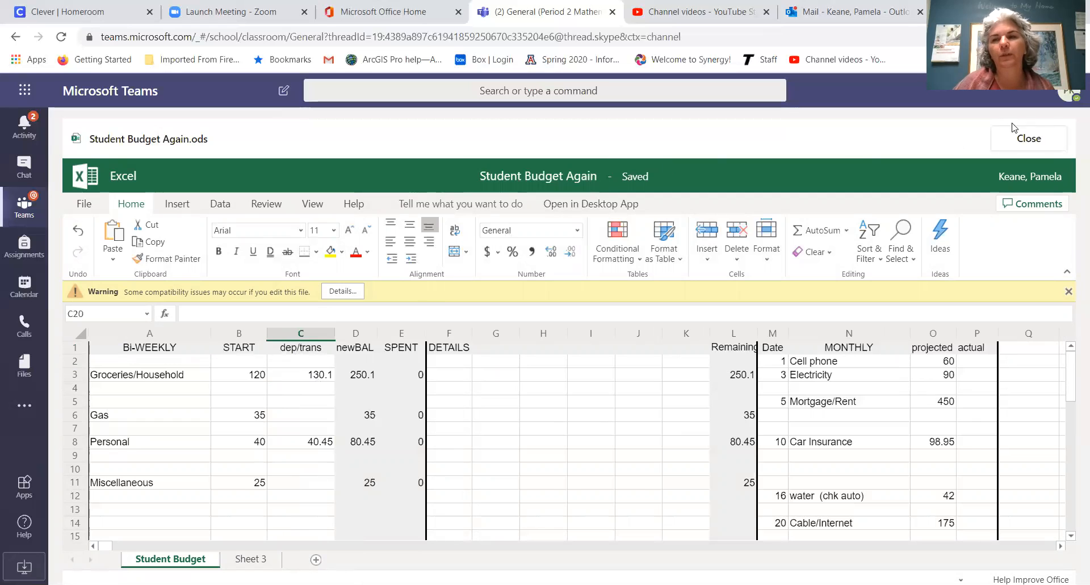
pyautogui.click(1050, 141)
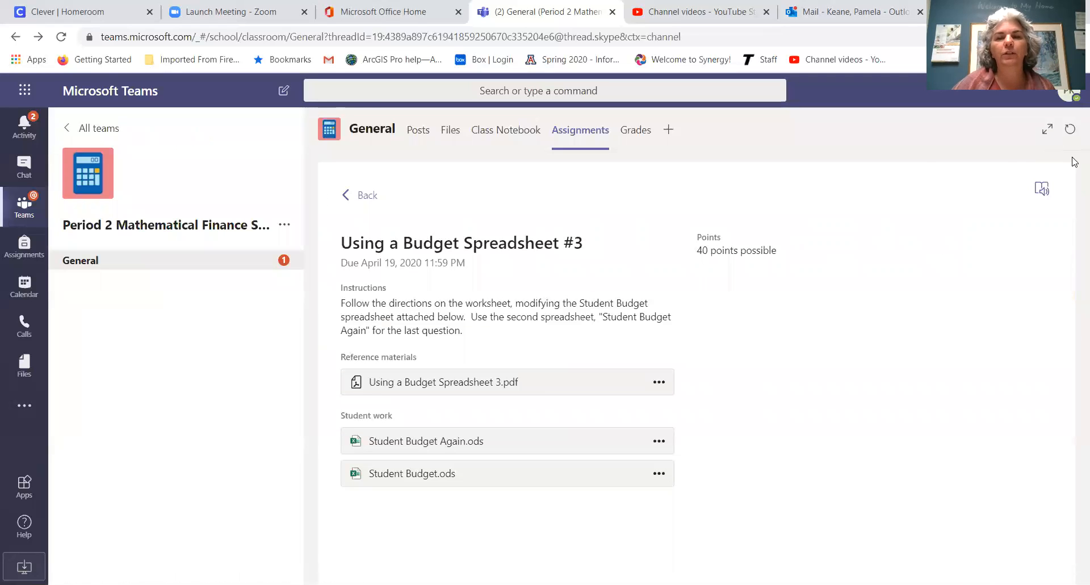